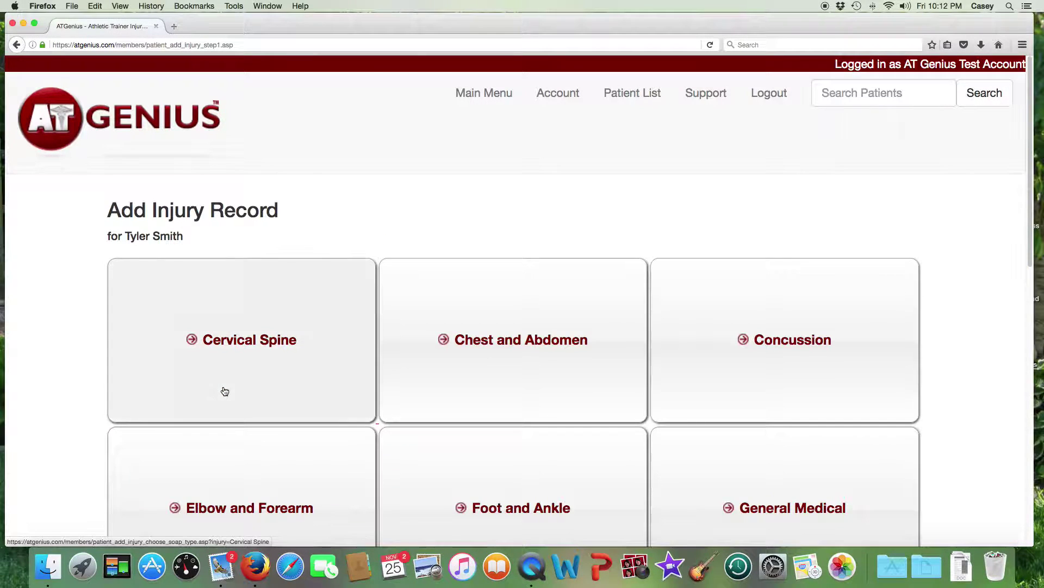
# Choose Knee as the injury category on the Add Injury Record page.
pyautogui.scroll(-5, 224, 392)
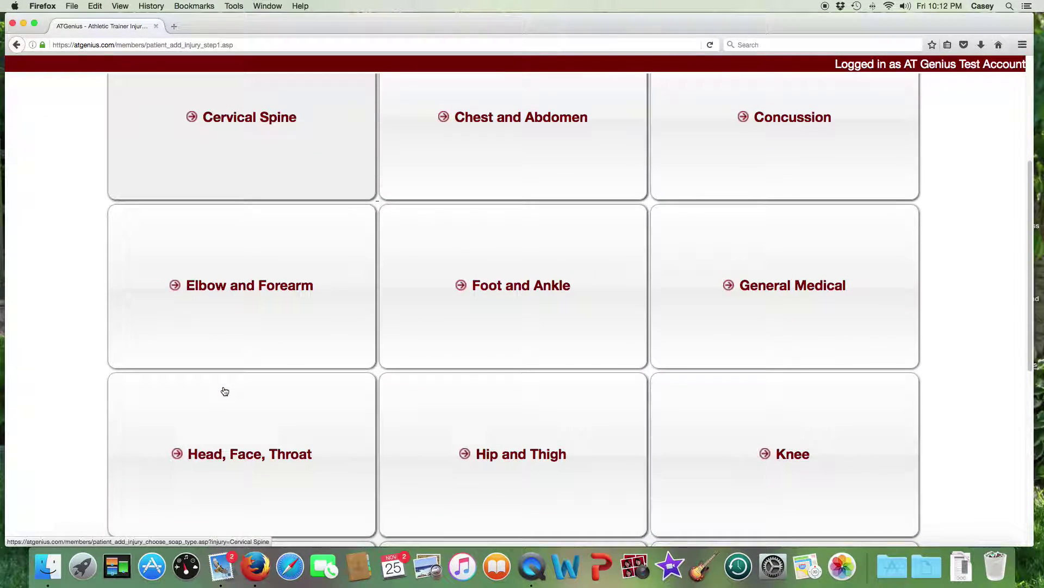
pyautogui.click(777, 420)
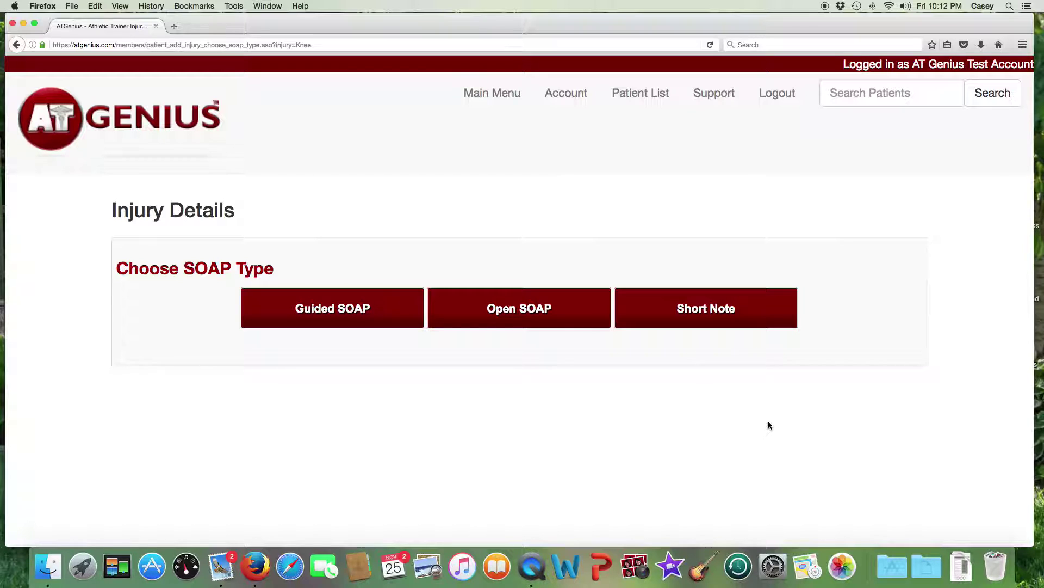
# Start a Guided SOAP note with sport Football, level JV, location Football stadium, activity Game.
pyautogui.click(350, 312)
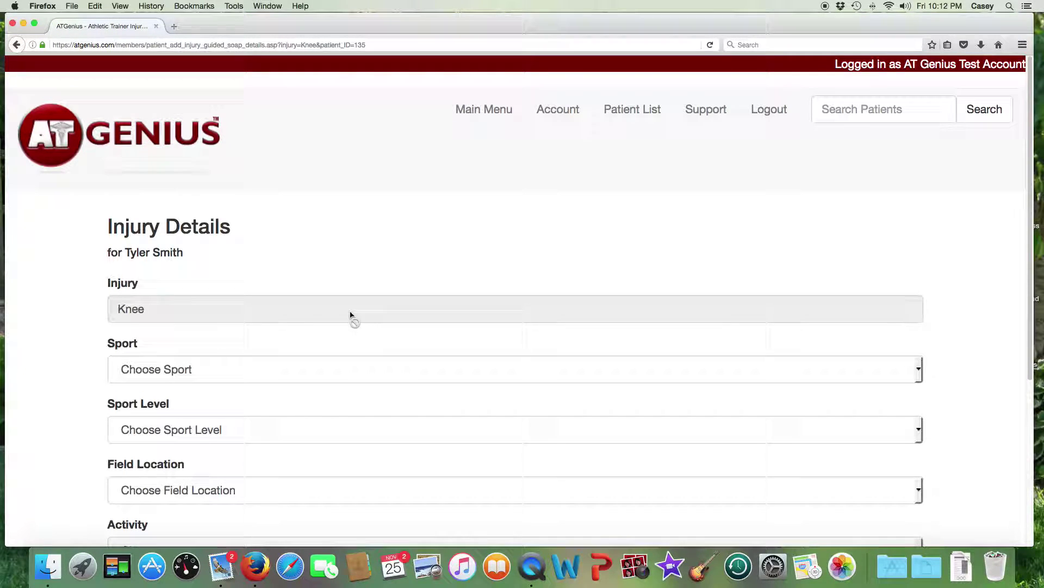
pyautogui.scroll(-3, 350, 313)
pyautogui.click(309, 246)
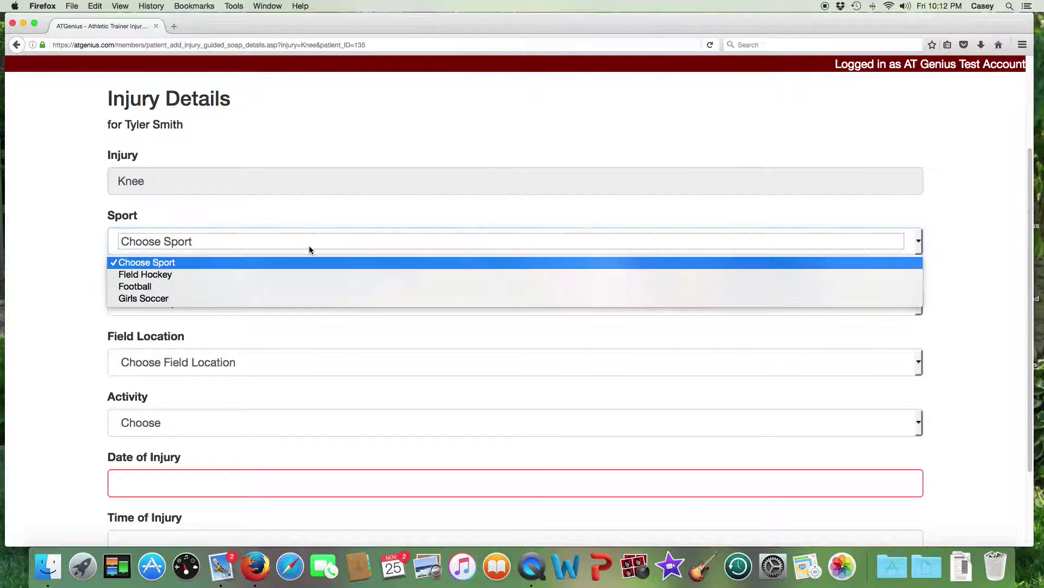
pyautogui.click(303, 286)
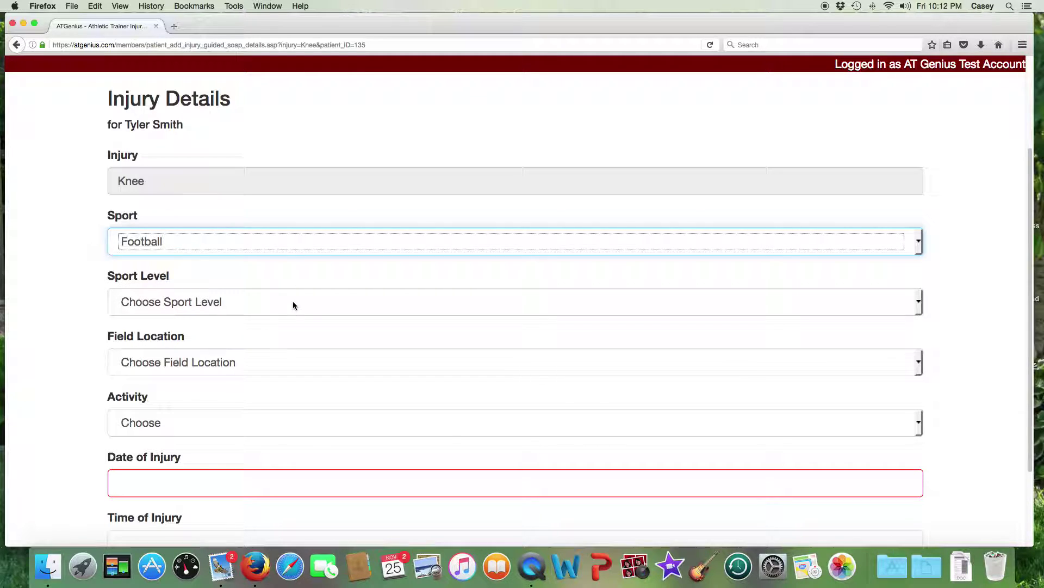
pyautogui.click(291, 302)
pyautogui.click(280, 344)
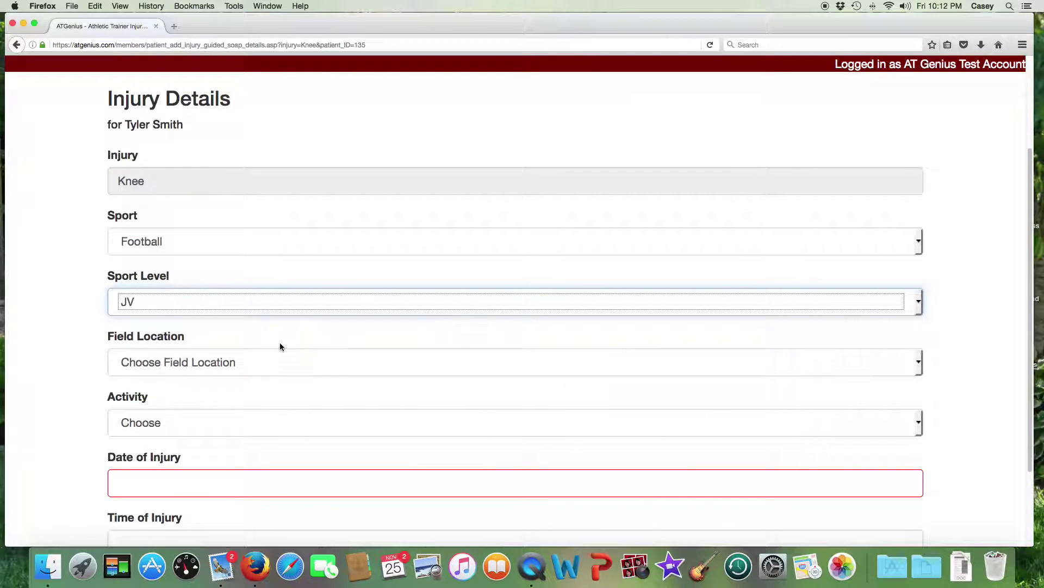
pyautogui.click(262, 363)
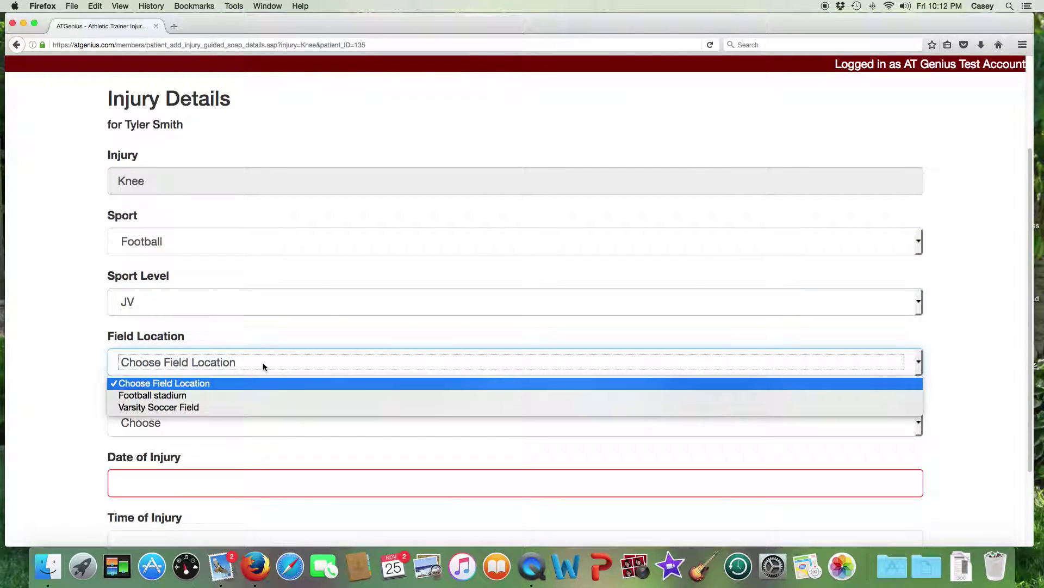
pyautogui.click(252, 395)
pyautogui.click(238, 419)
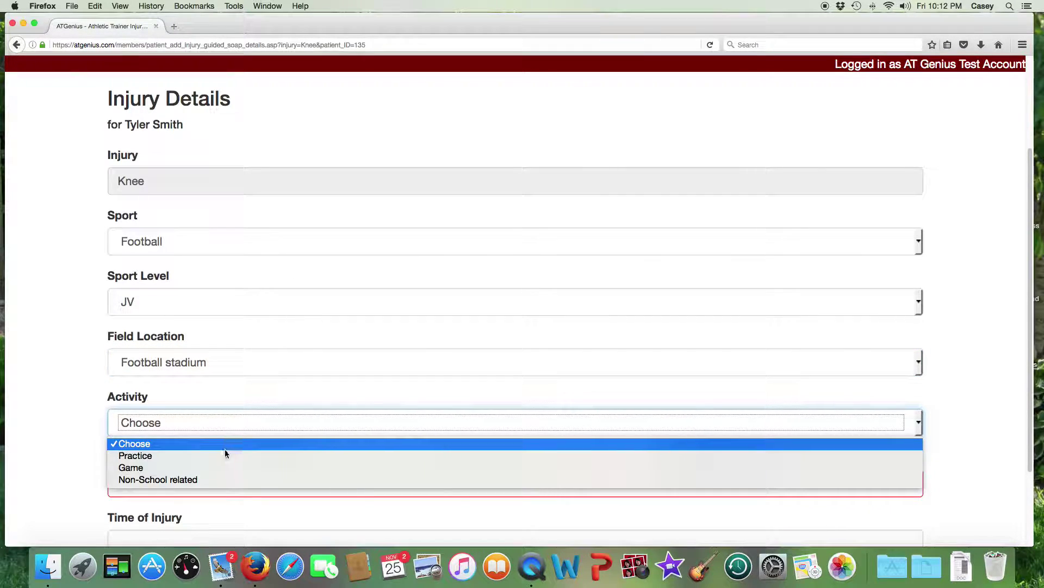
pyautogui.click(225, 467)
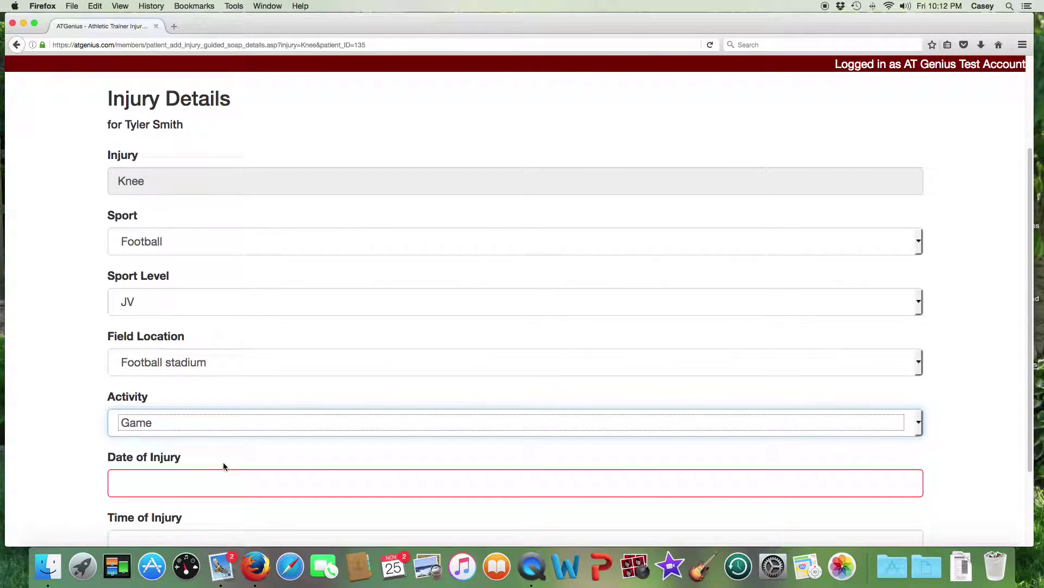
# Set the date of injury to 11/25/2016.
pyautogui.scroll(-3, 223, 462)
pyautogui.click(201, 409)
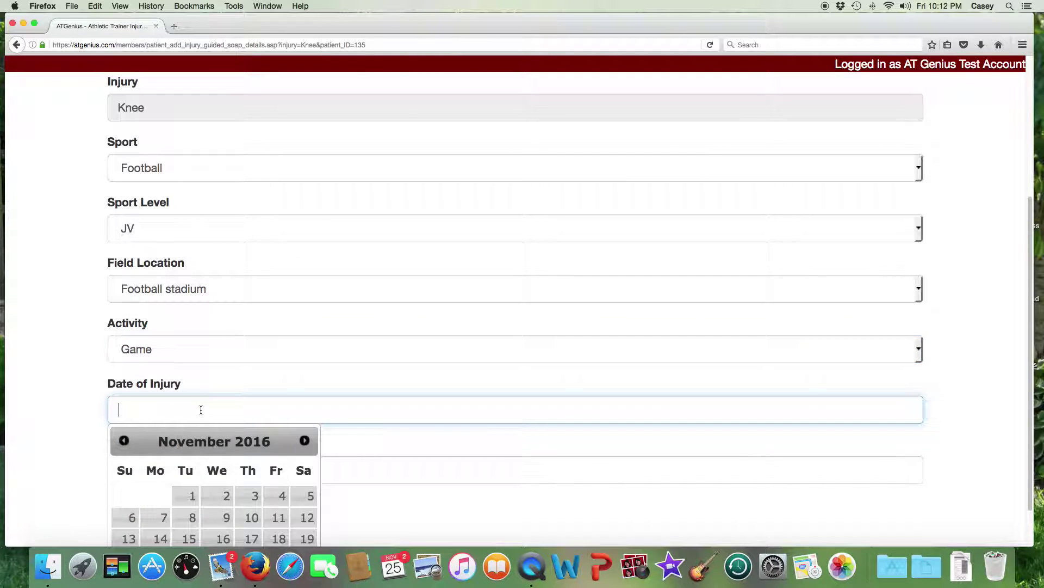
pyautogui.scroll(-2, 272, 452)
pyautogui.click(279, 510)
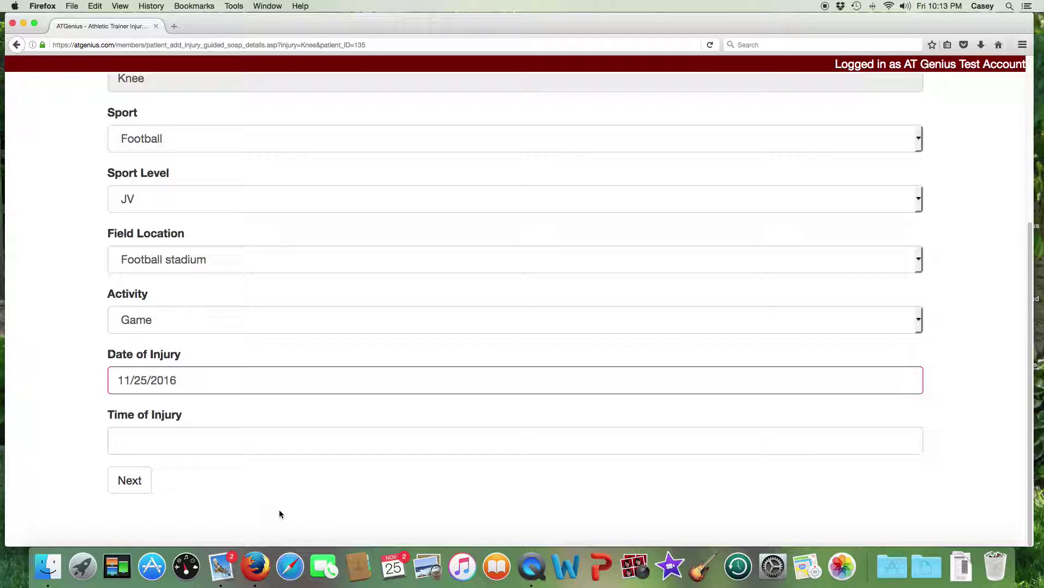
# Record right side involved, pain grade 6 and history 'Valgus blow to knee', then go to Objective.
pyautogui.click(138, 487)
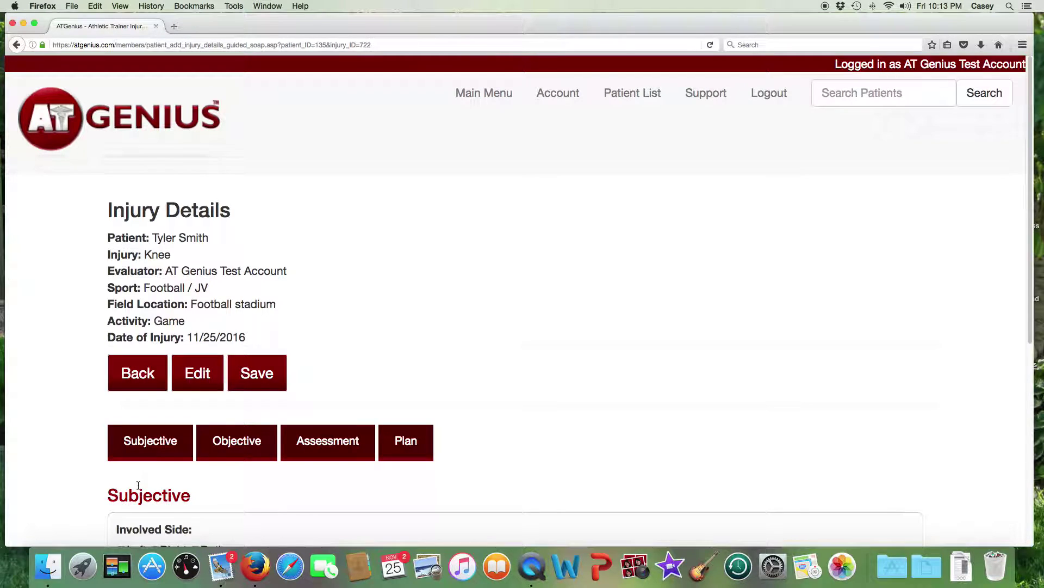
pyautogui.scroll(-3, 138, 483)
pyautogui.scroll(-2, 138, 481)
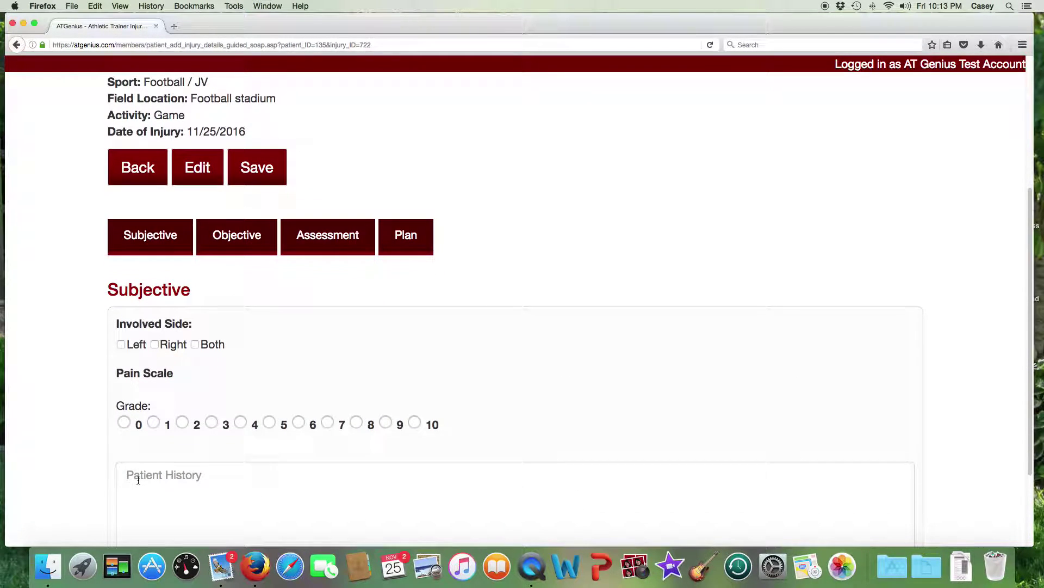
pyautogui.scroll(-1, 138, 479)
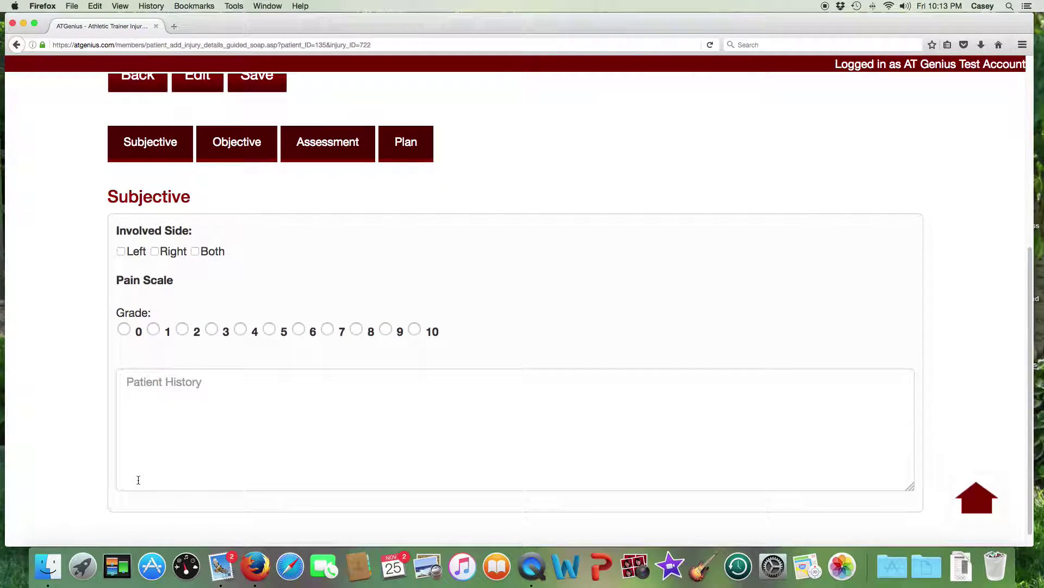
pyautogui.click(156, 234)
pyautogui.click(297, 312)
pyautogui.click(215, 364)
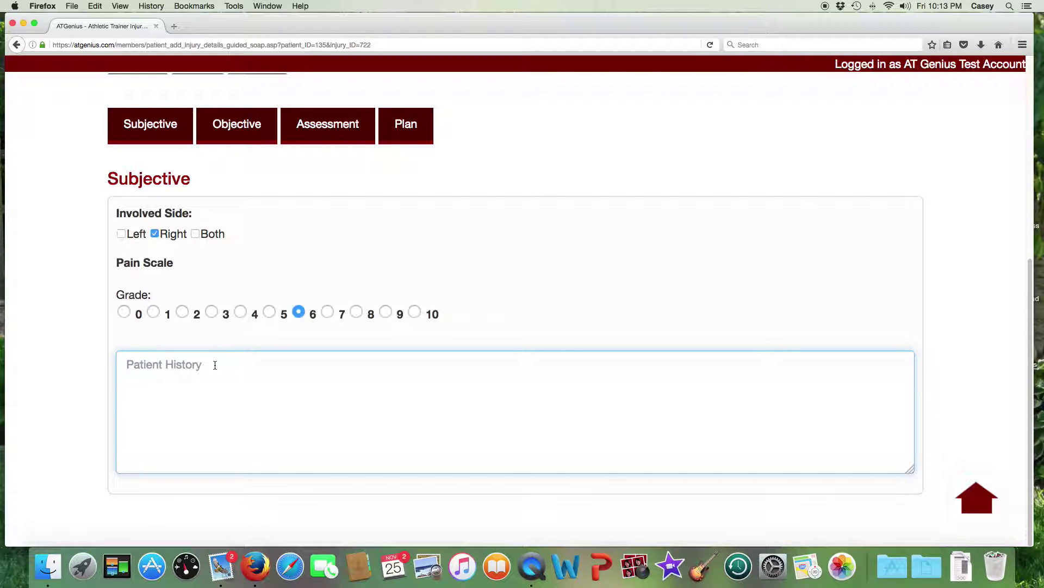
pyautogui.write('Valgus blow ')
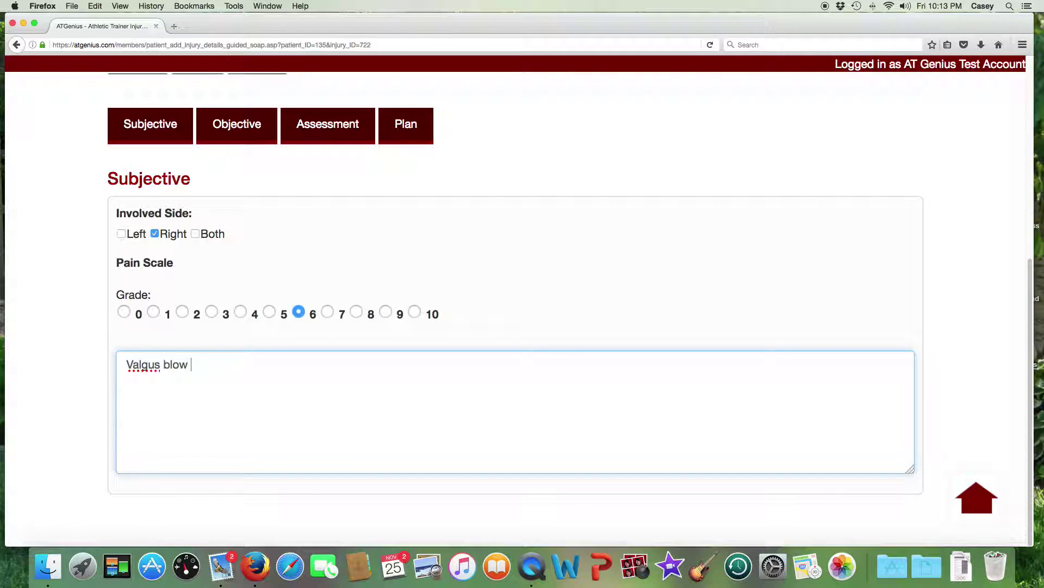
pyautogui.write('to knee')
pyautogui.click(228, 136)
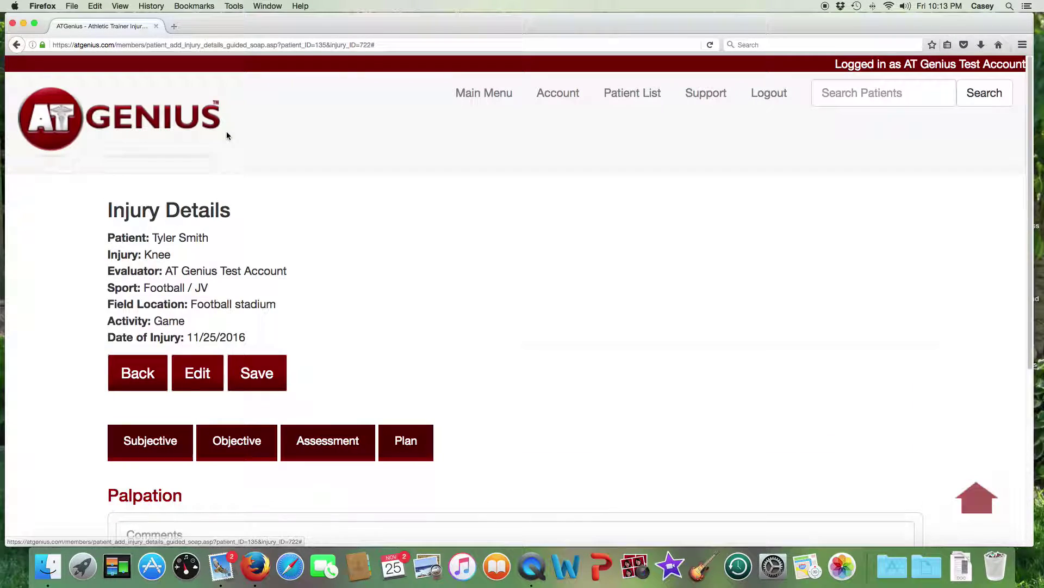
# Add the palpation comment 'PT MCL' and mark the patient full weight bearing.
pyautogui.scroll(-4, 343, 332)
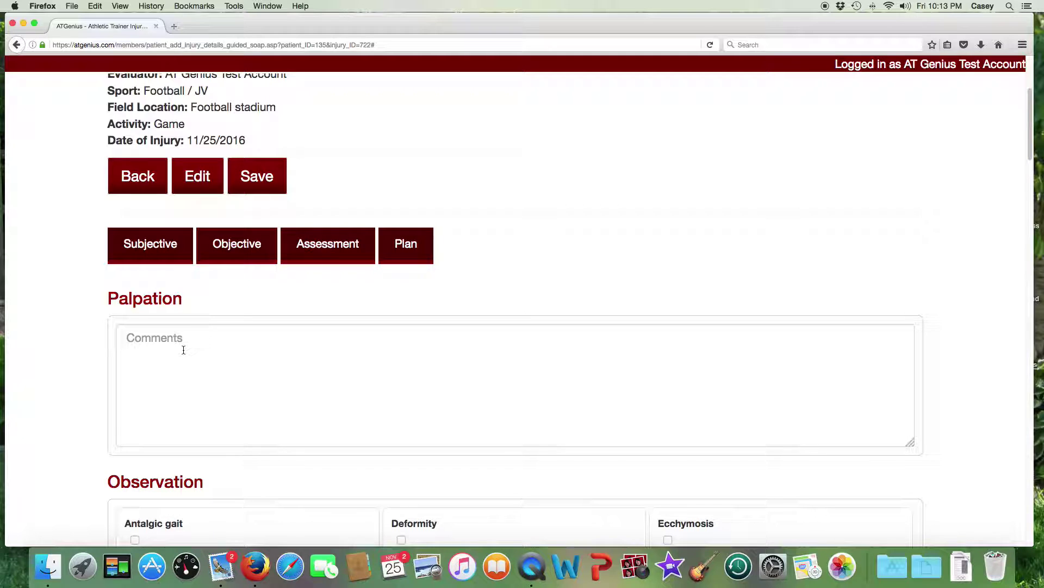
pyautogui.click(184, 350)
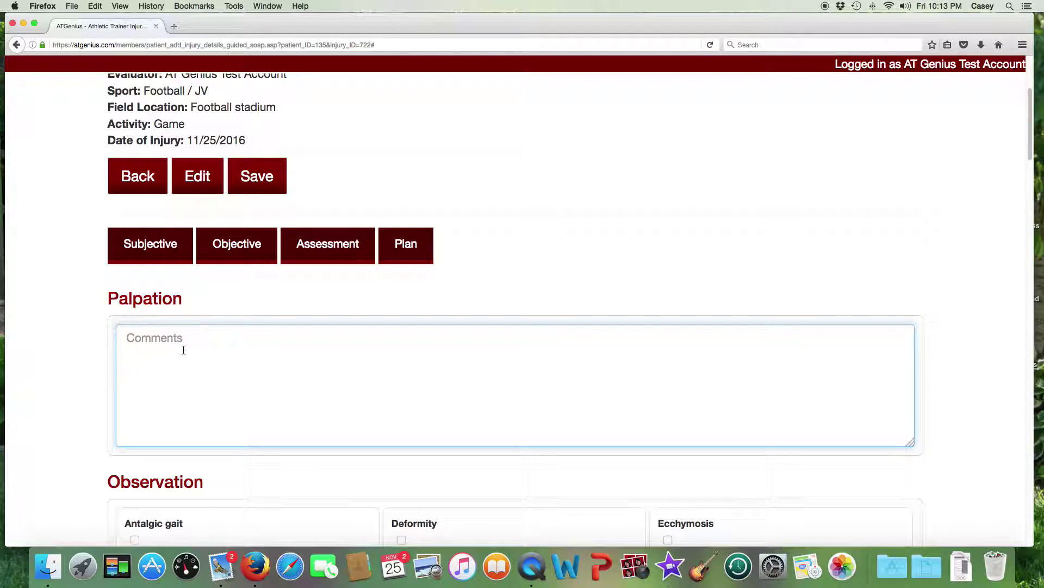
pyautogui.write('PT MCL')
pyautogui.scroll(-6, 515, 309)
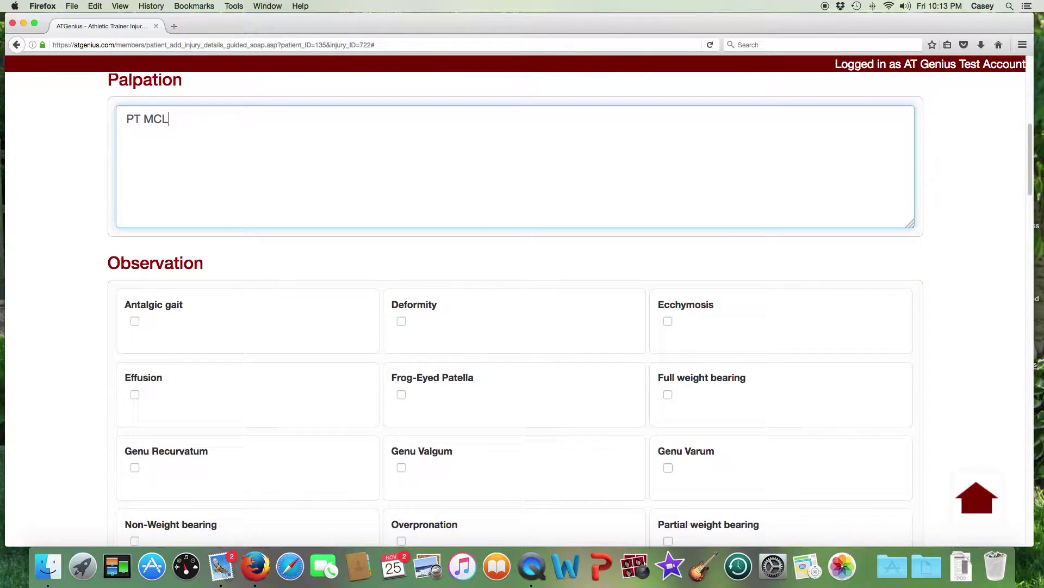
pyautogui.click(668, 296)
# Mark active knee flexion painful and note passive flexion limited to '90 degrees'.
pyautogui.scroll(-8, 491, 381)
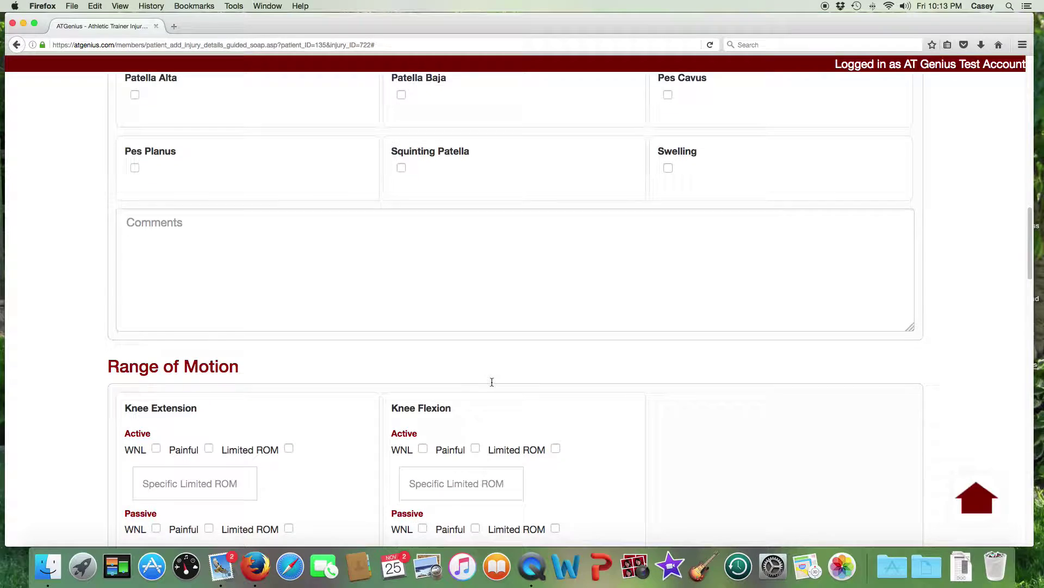
pyautogui.scroll(-2, 492, 382)
pyautogui.click(475, 371)
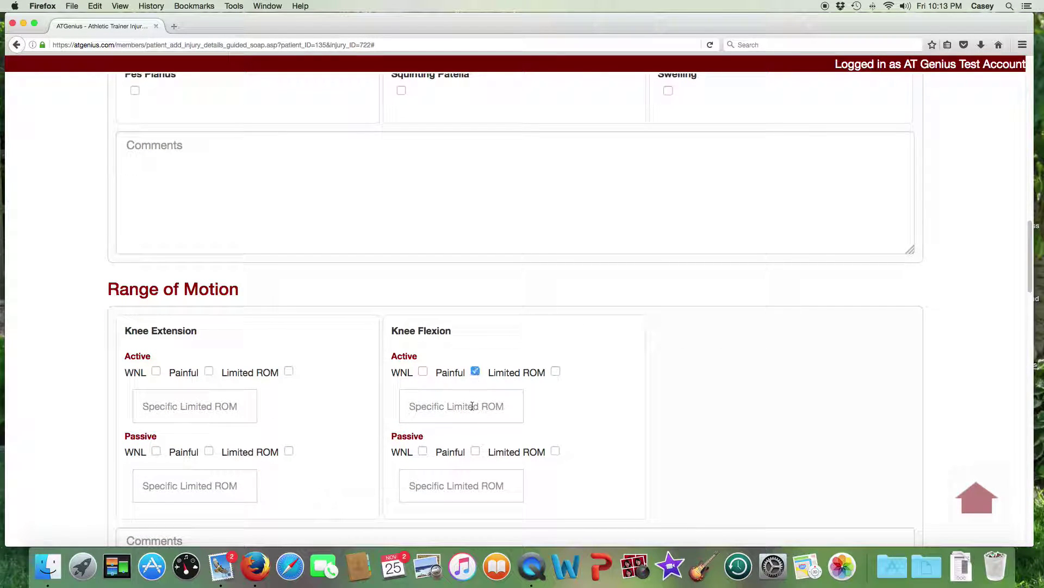
pyautogui.click(430, 492)
pyautogui.write('9')
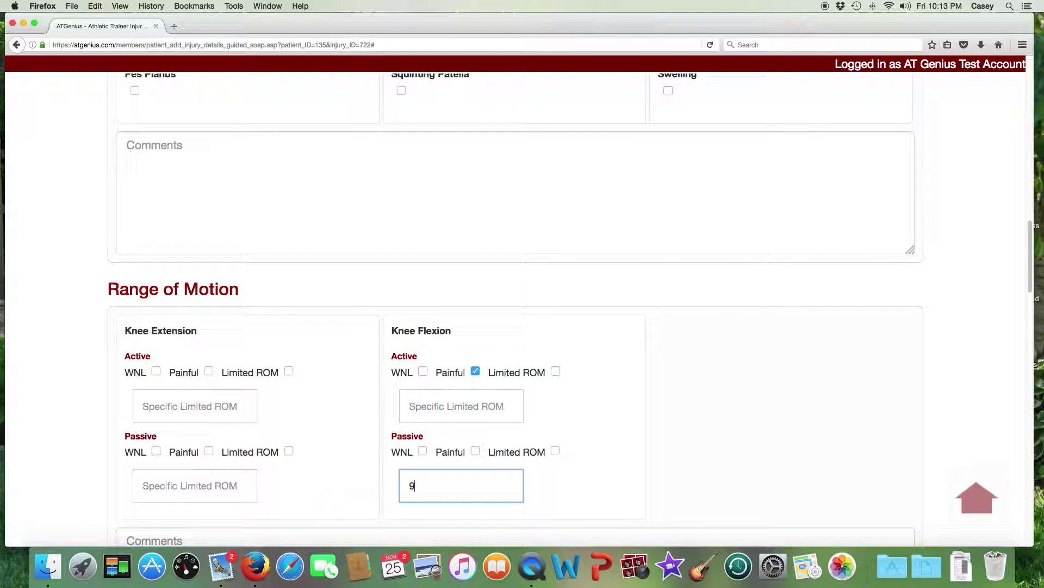
pyautogui.write('0 degrees')
pyautogui.scroll(-3, 554, 465)
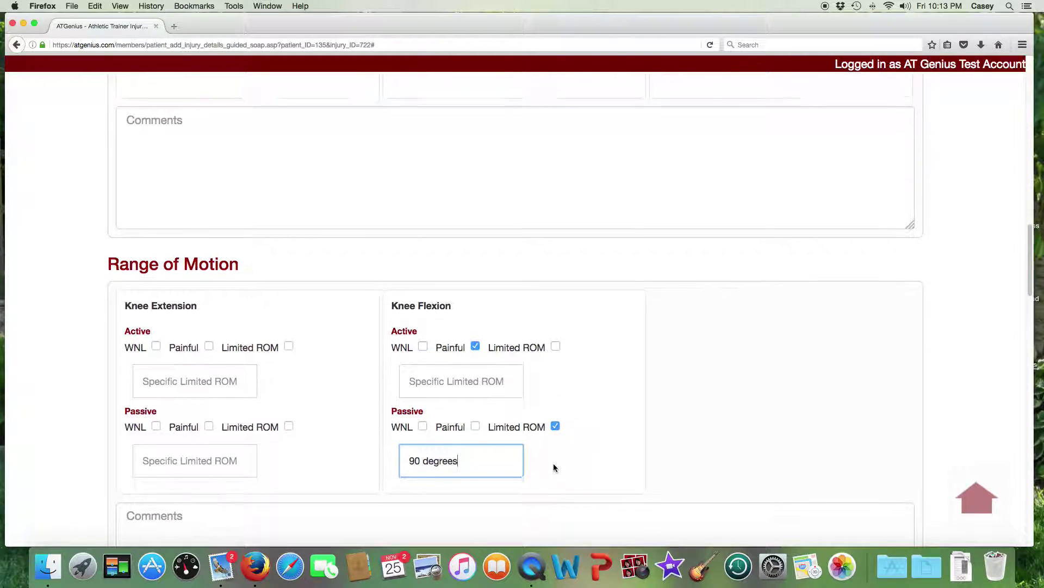
pyautogui.scroll(-10, 553, 462)
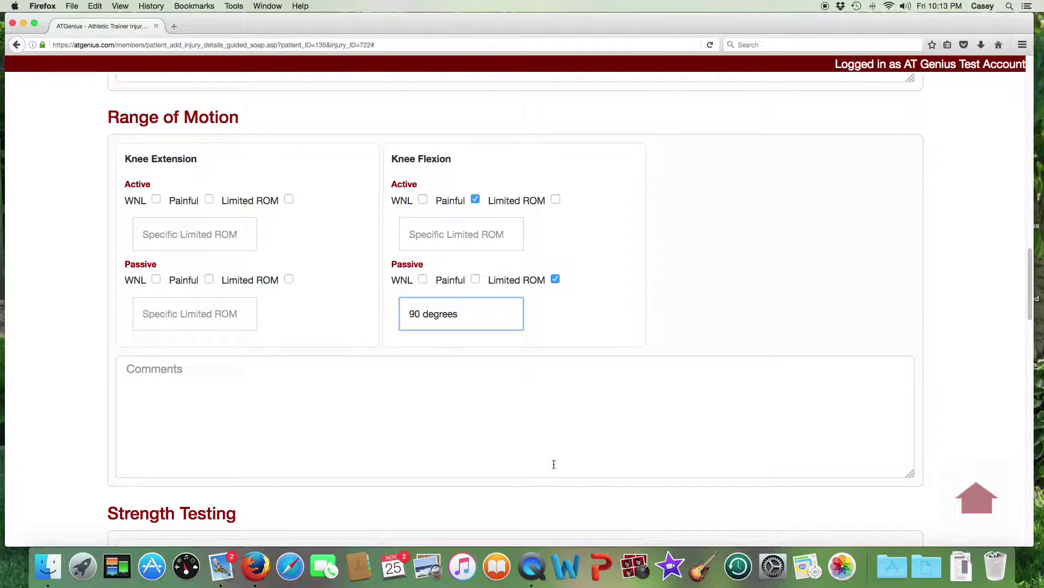
pyautogui.scroll(-2, 554, 463)
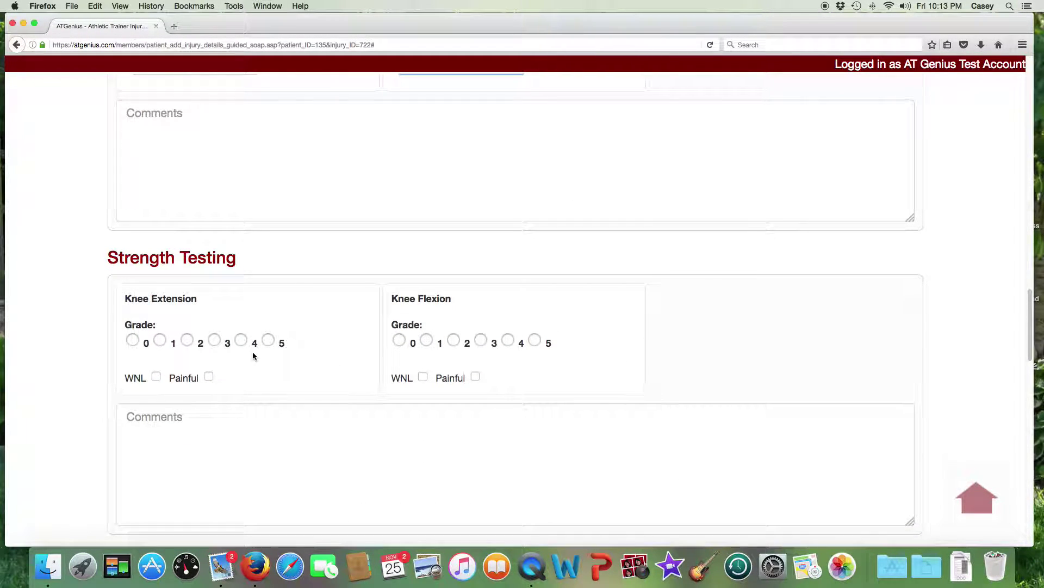
# Grade knee extension strength 4 and knee flexion strength 3, both painful.
pyautogui.click(238, 339)
pyautogui.click(209, 376)
pyautogui.click(481, 340)
pyautogui.click(476, 376)
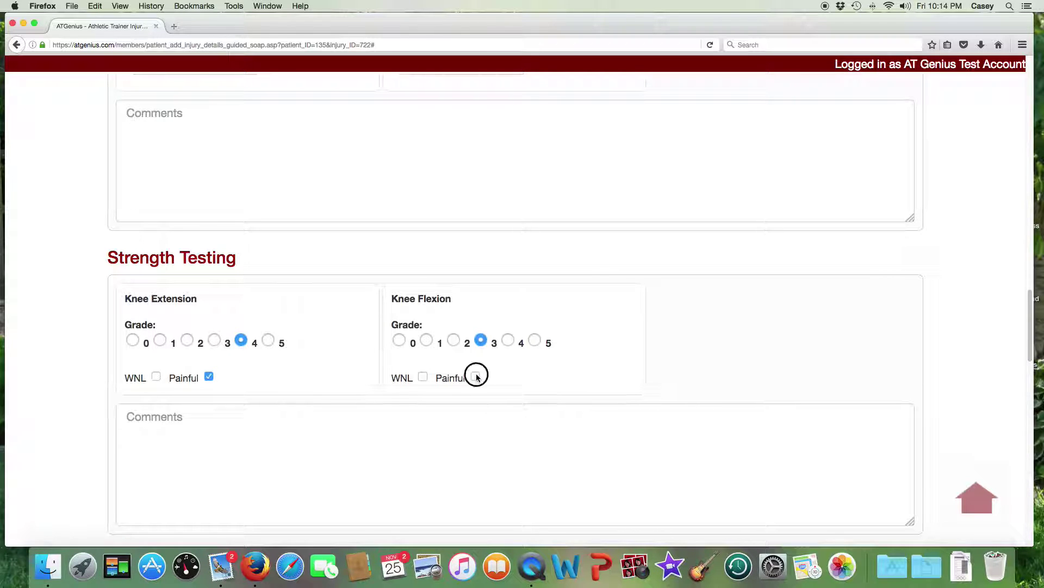
# Mark dermatomes, myotomes, capillary refill, dorsalis pedis and posterior tibial pulses within normal limits.
pyautogui.scroll(-6, 389, 452)
pyautogui.scroll(-5, 389, 453)
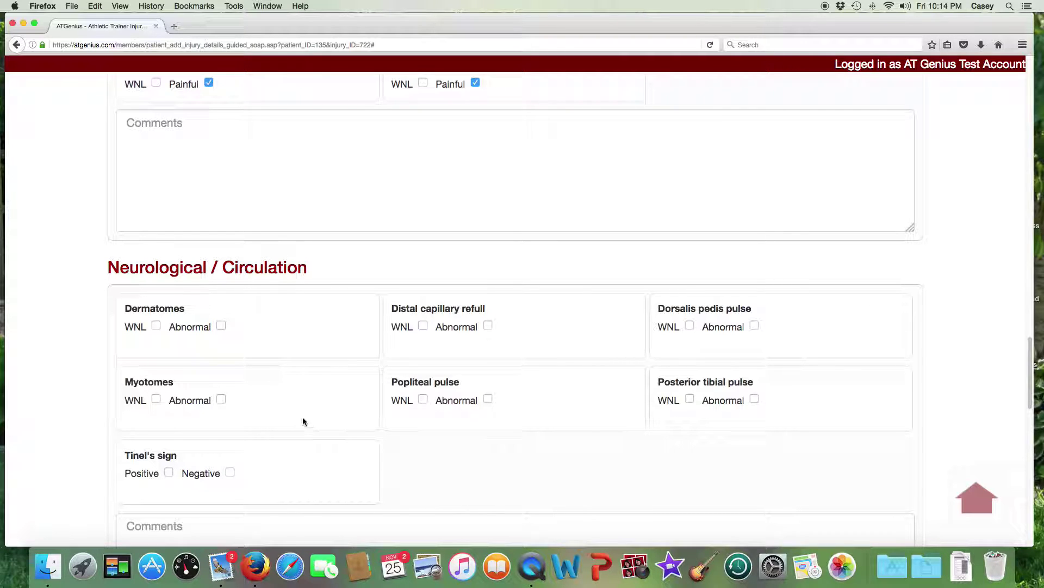
pyautogui.click(156, 325)
pyautogui.click(156, 399)
pyautogui.click(423, 326)
pyautogui.click(690, 325)
pyautogui.click(690, 399)
# Record negative anterior drawer, Lachman, patellar apprehension and posterior drawer tests.
pyautogui.scroll(-6, 501, 480)
pyautogui.scroll(-5, 501, 480)
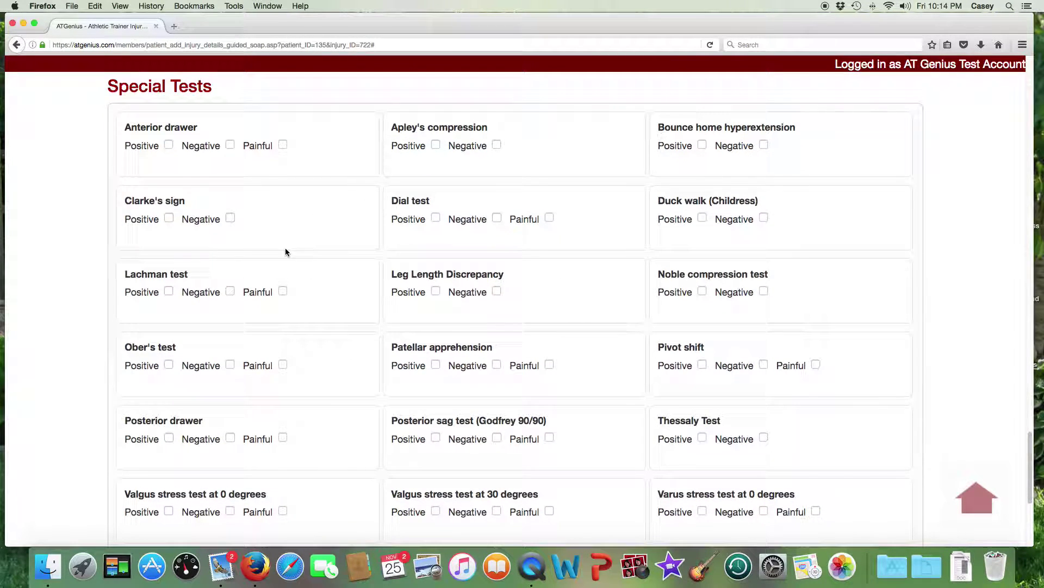
pyautogui.click(229, 145)
pyautogui.click(230, 291)
pyautogui.click(496, 365)
pyautogui.click(228, 438)
# Mark the Valgus stress test at 30 degrees painful and return to the top of the record.
pyautogui.scroll(-3, 227, 433)
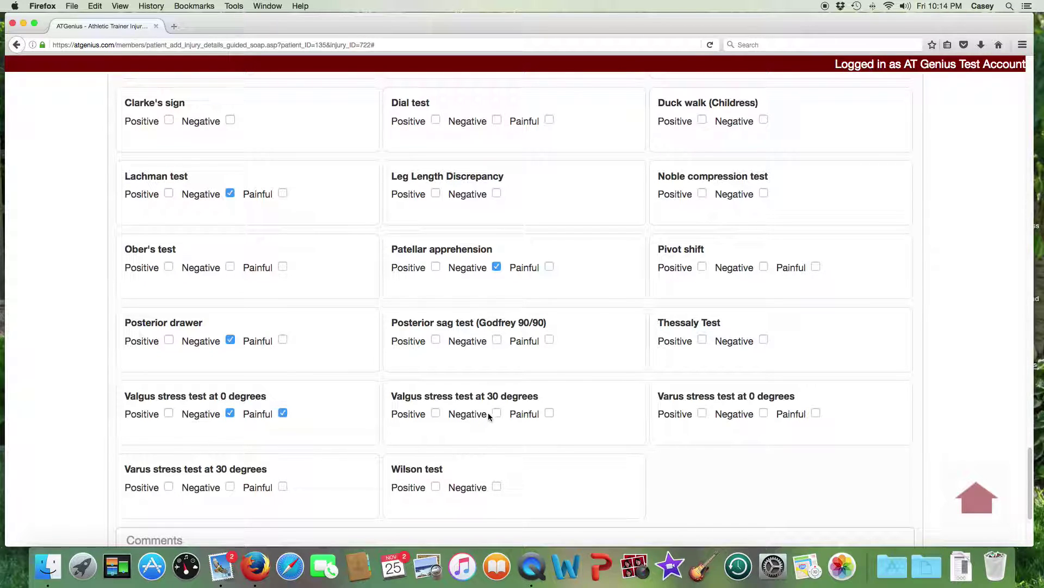
pyautogui.click(549, 413)
pyautogui.scroll(-3, 579, 421)
pyautogui.scroll(-1, 579, 422)
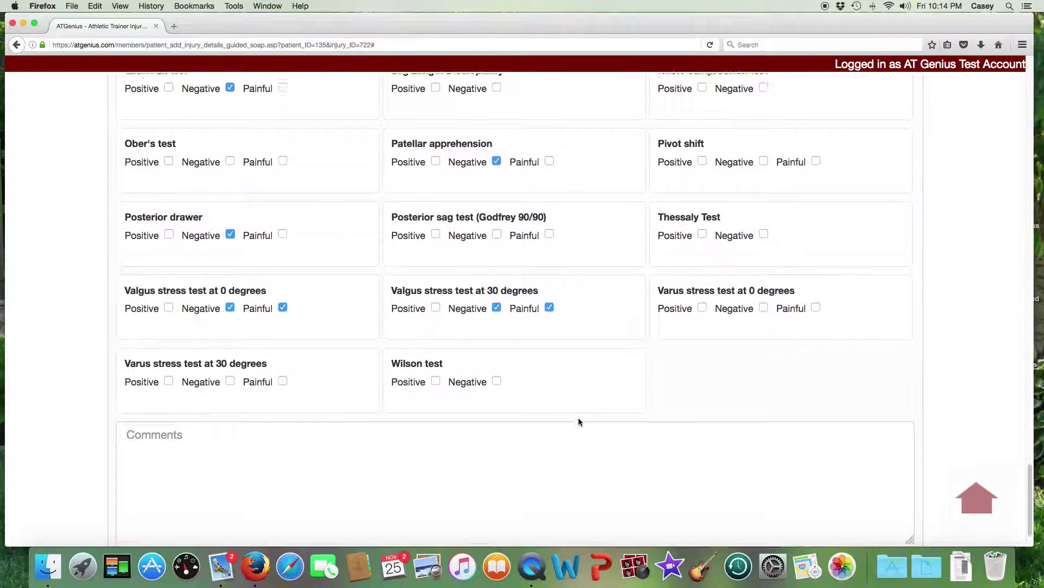
pyautogui.click(968, 498)
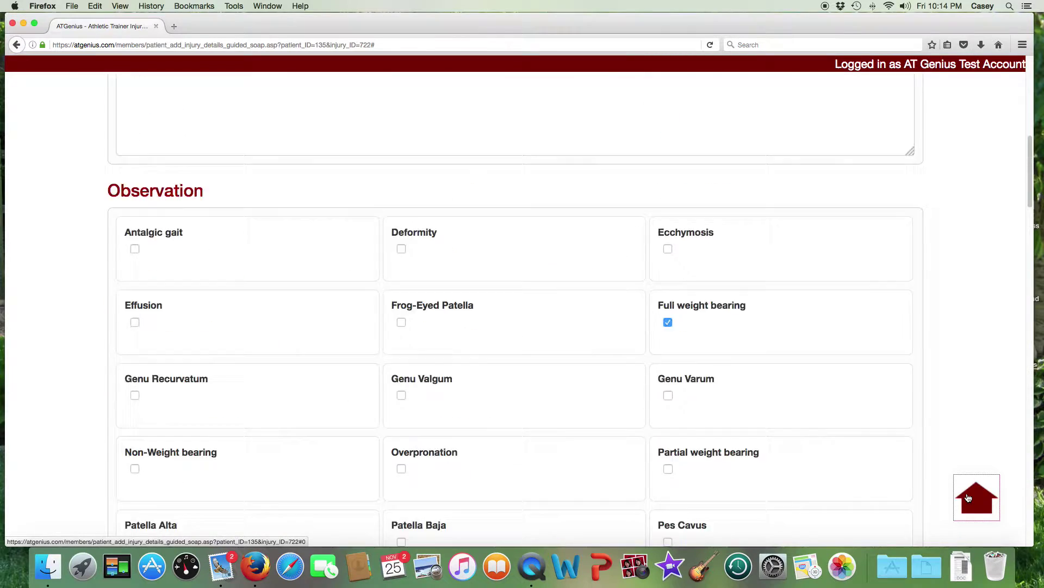
# In the Assessment section, enter the comment 'Grade 1 MCL sprain'.
pyautogui.click(336, 447)
pyautogui.scroll(-5, 272, 472)
pyautogui.click(207, 392)
pyautogui.write('Gr')
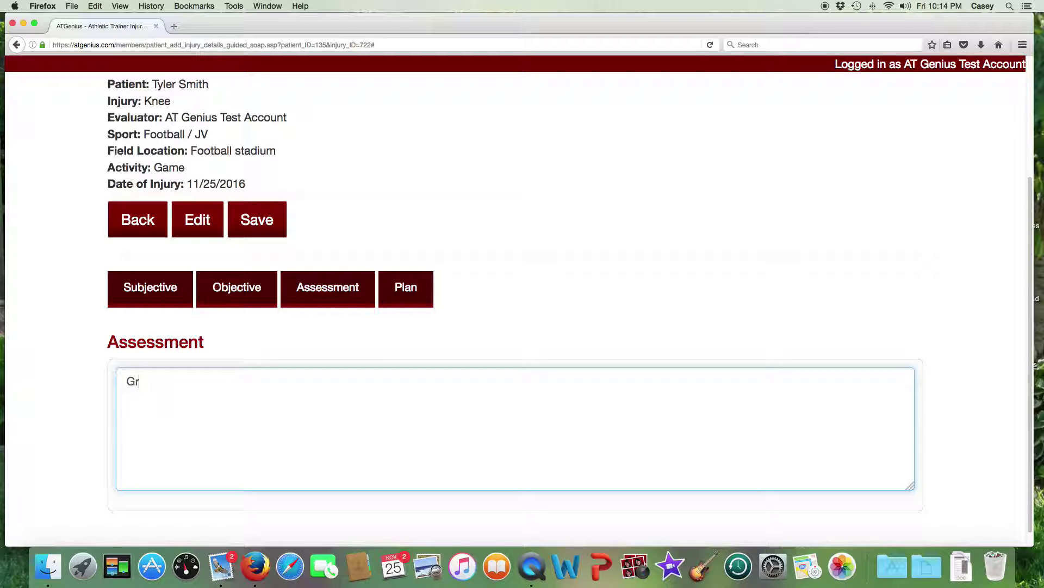
pyautogui.write('ade 1 MCL sprain')
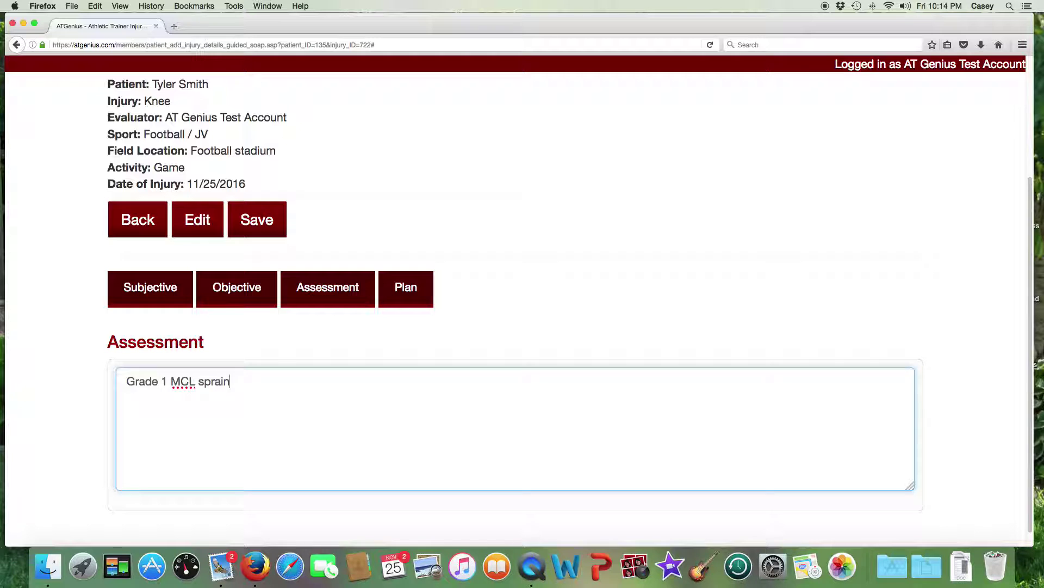
# In the Plan, select Elec Stim, Cryotherapy and Rehab Exercises as treatment.
pyautogui.click(400, 294)
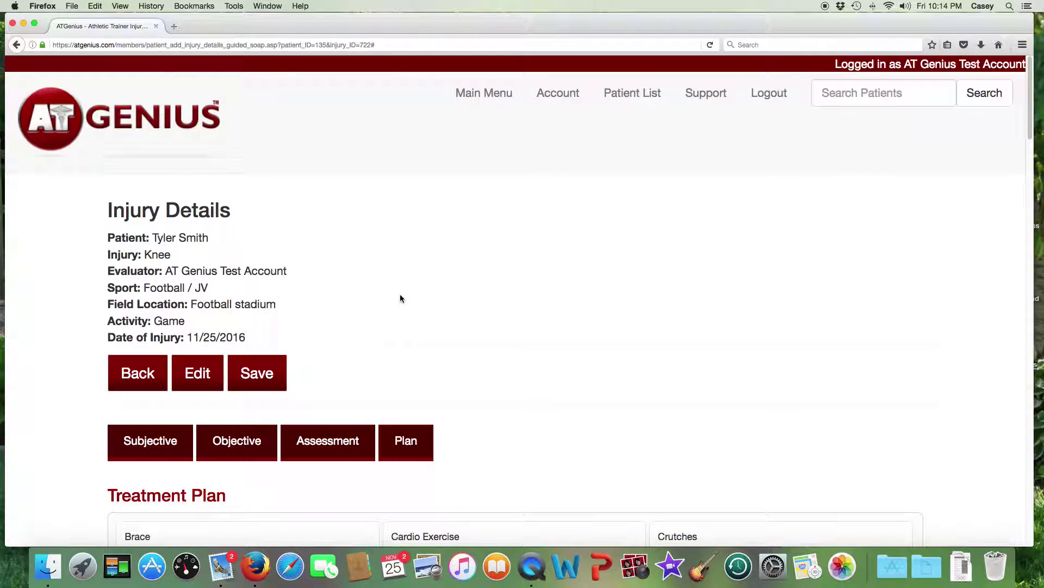
pyautogui.scroll(-5, 400, 298)
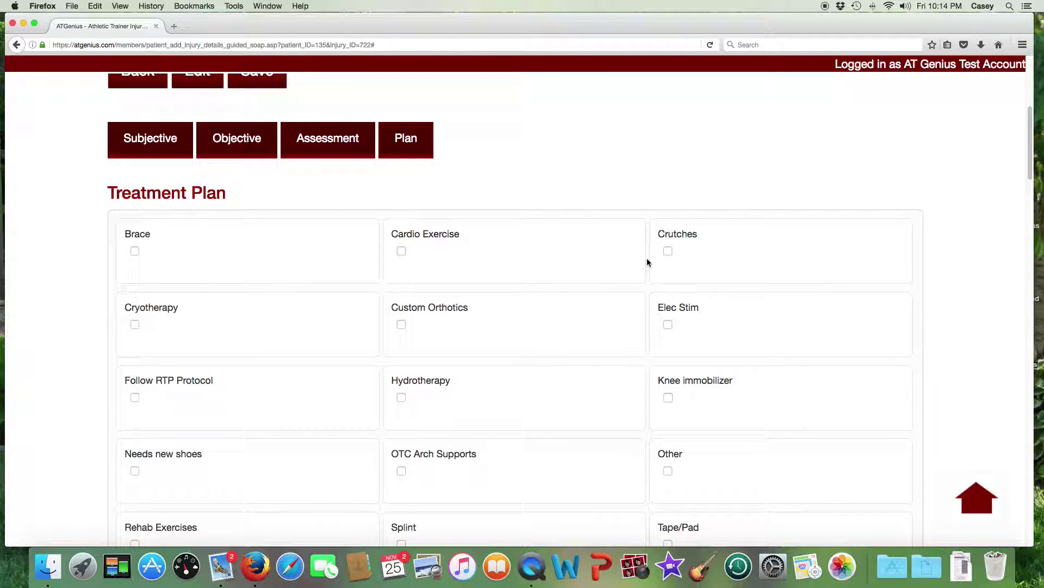
pyautogui.click(668, 323)
pyautogui.click(135, 324)
pyautogui.scroll(-3, 197, 427)
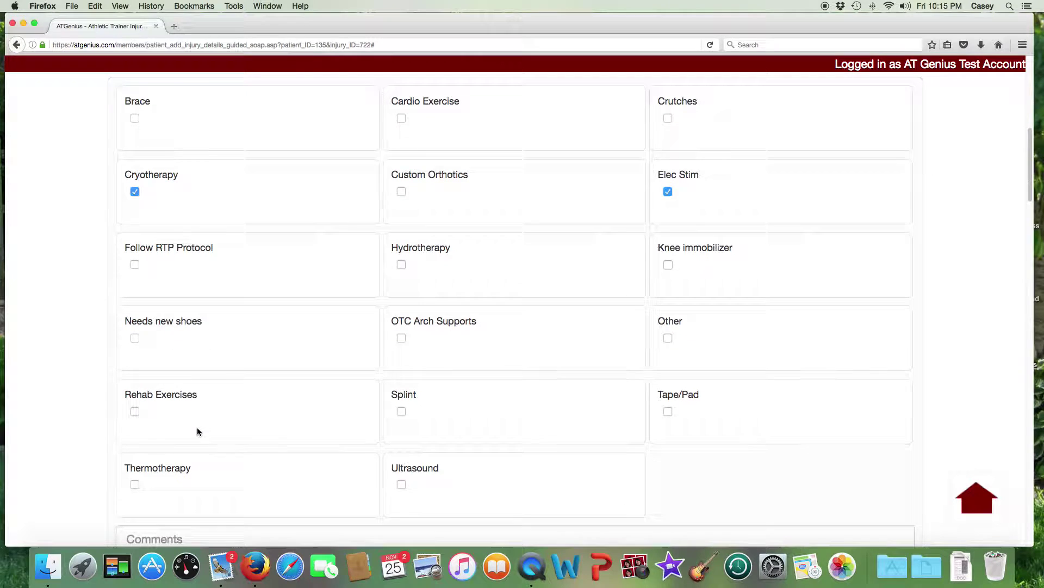
pyautogui.click(135, 415)
# Set participation status to Out and physician referral to No.
pyautogui.scroll(-6, 252, 439)
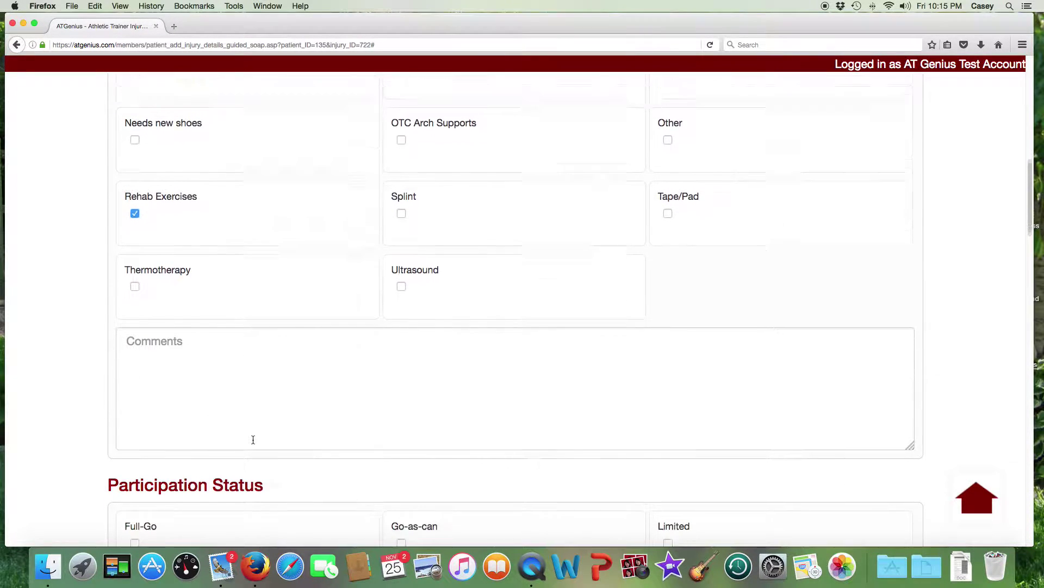
pyautogui.scroll(-2, 253, 440)
pyautogui.click(134, 430)
pyautogui.scroll(-5, 226, 420)
pyautogui.click(135, 350)
pyautogui.scroll(-7, 227, 413)
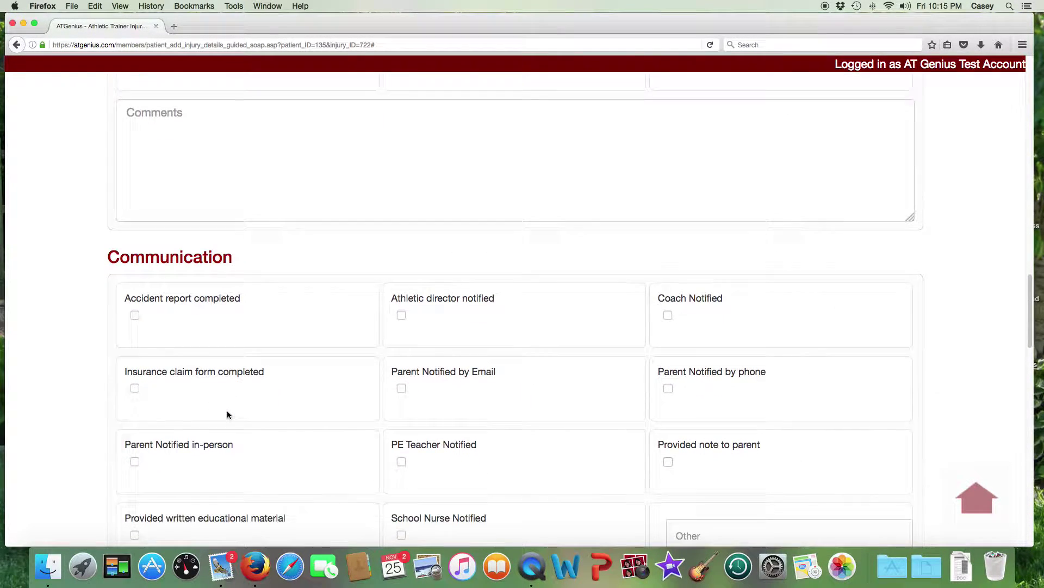
pyautogui.scroll(-2, 227, 415)
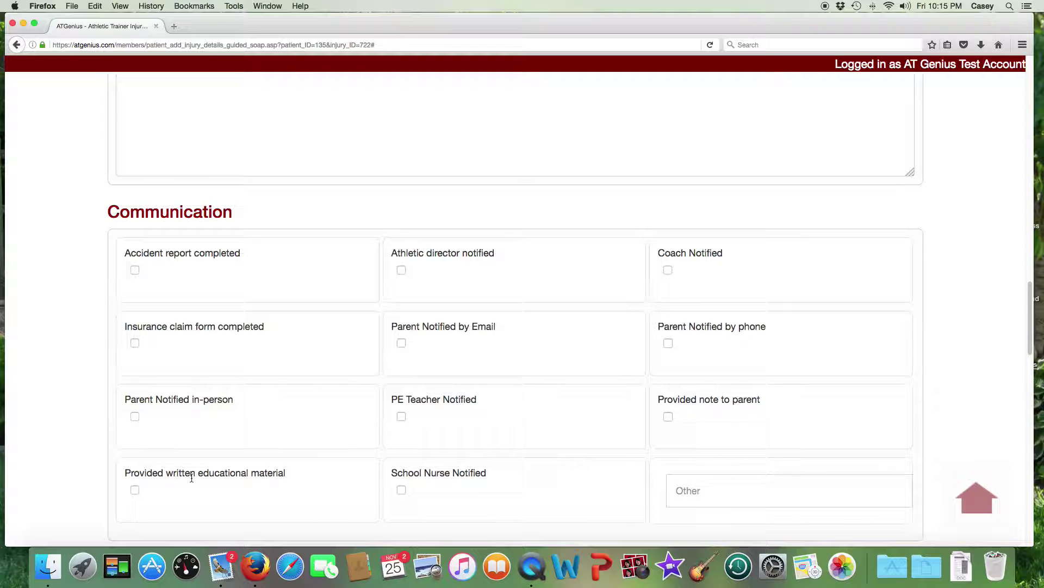
# Record the parent notified in person, plus school nurse and coach notified.
pyautogui.click(132, 417)
pyautogui.click(401, 490)
pyautogui.click(668, 270)
pyautogui.scroll(-10, 522, 342)
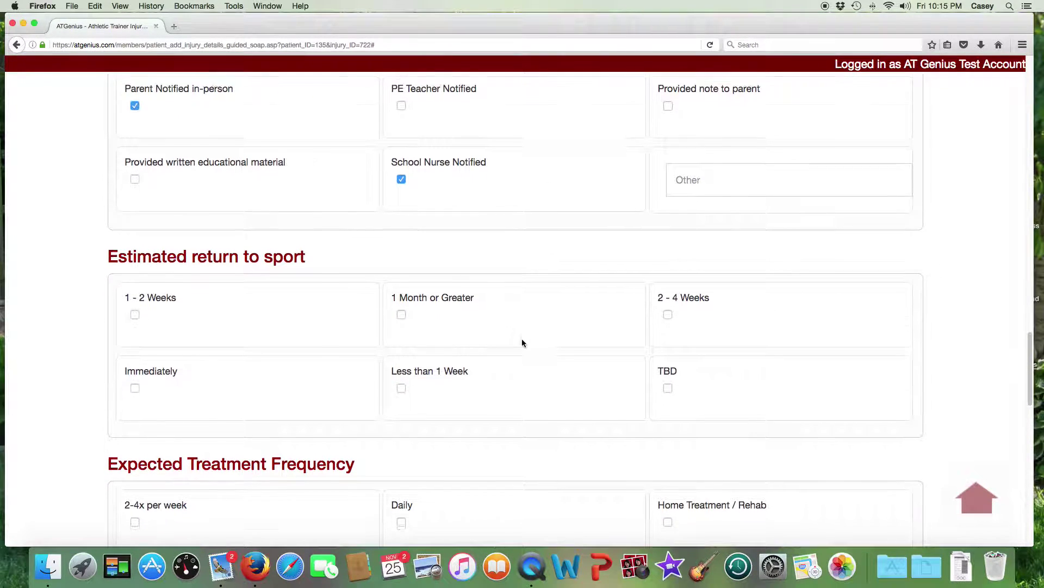
pyautogui.scroll(-2, 522, 342)
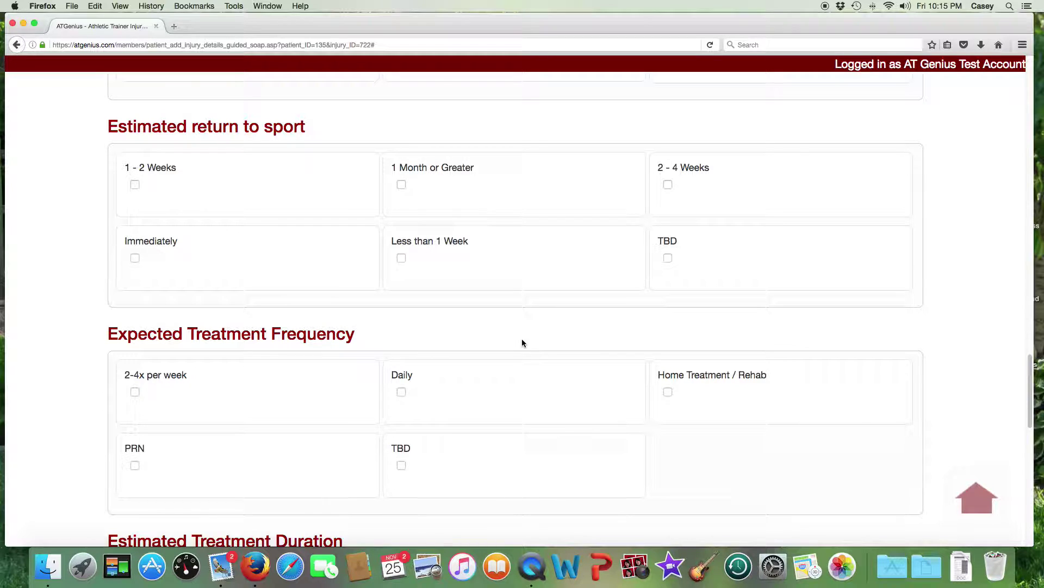
pyautogui.scroll(-1, 522, 343)
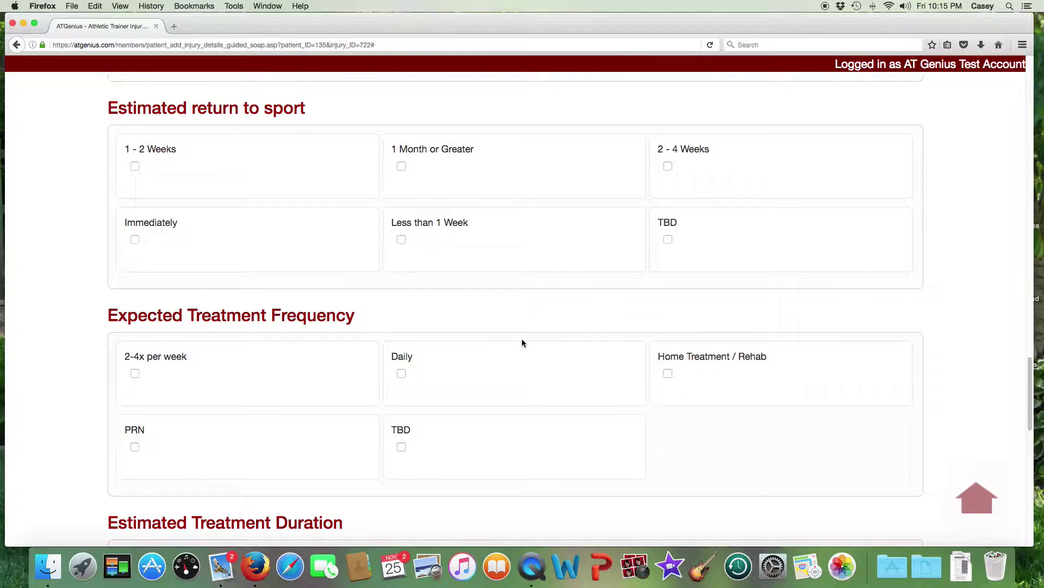
pyautogui.scroll(-1, 522, 342)
pyautogui.scroll(-1, 522, 342)
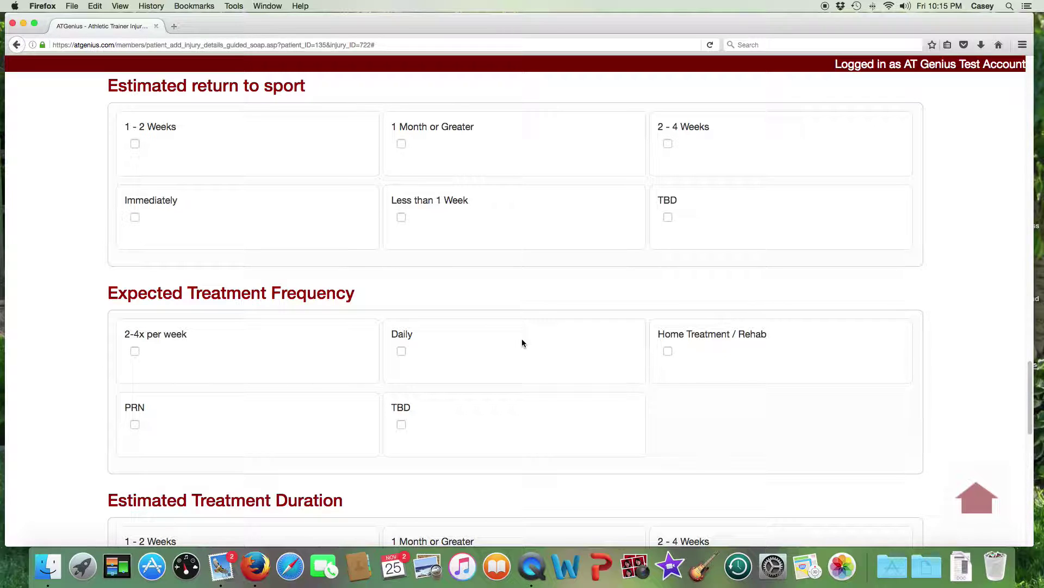
# Set return to sport 1 - 2 Weeks, frequency 2-4x per week, duration 1 - 2 Weeks.
pyautogui.click(136, 144)
pyautogui.click(135, 351)
pyautogui.scroll(-5, 239, 351)
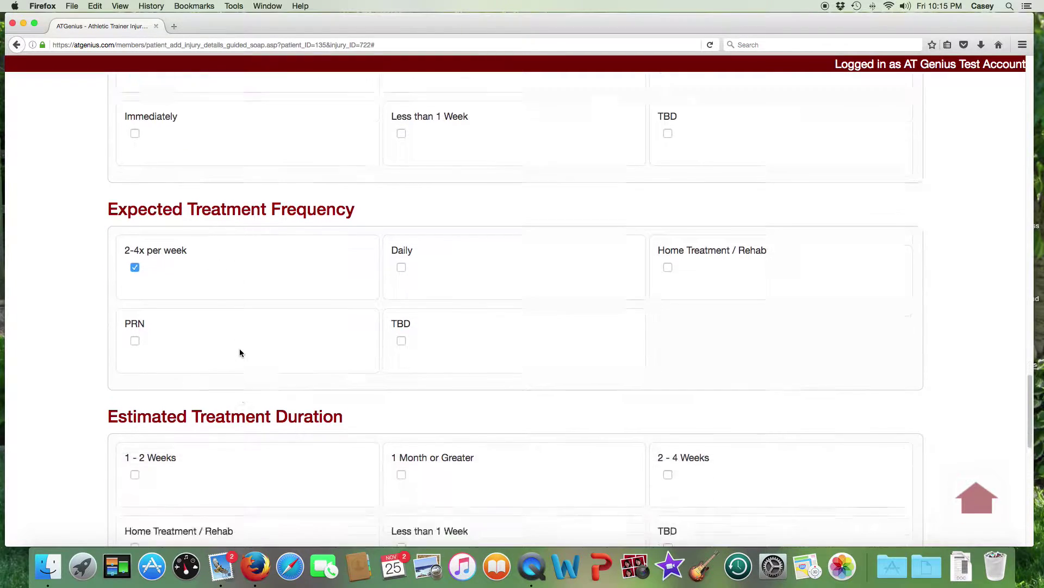
pyautogui.click(135, 331)
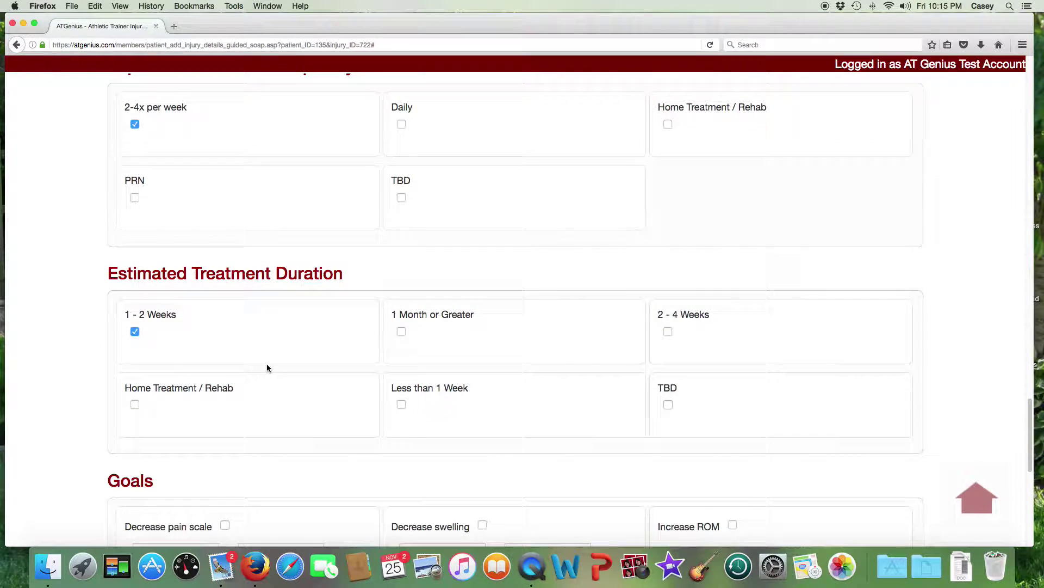
pyautogui.scroll(-4, 267, 366)
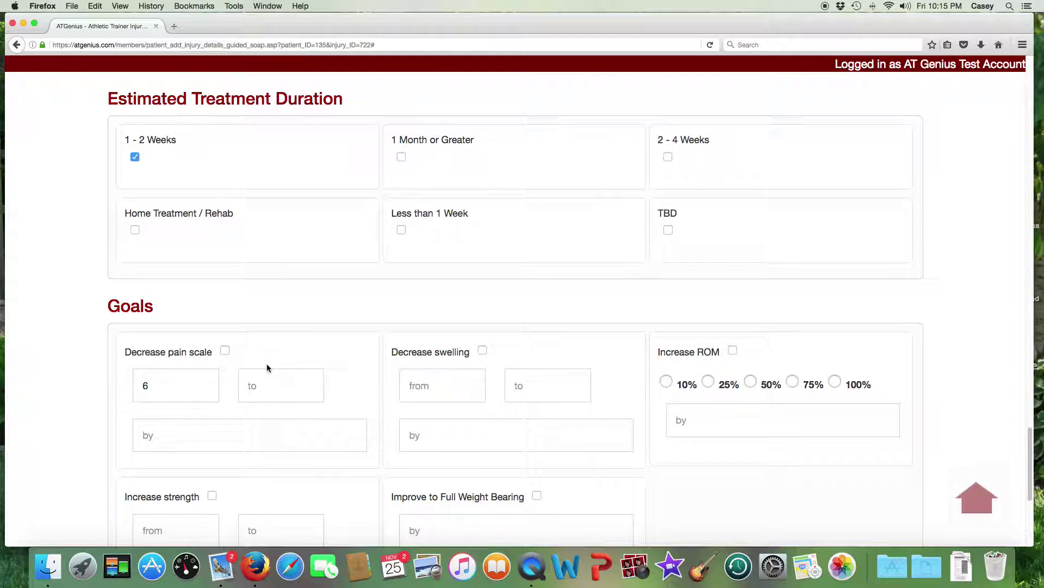
# Add a goal to decrease the pain scale from 6 to 3 by 11/29/2016.
pyautogui.click(227, 351)
pyautogui.click(270, 386)
pyautogui.write('3')
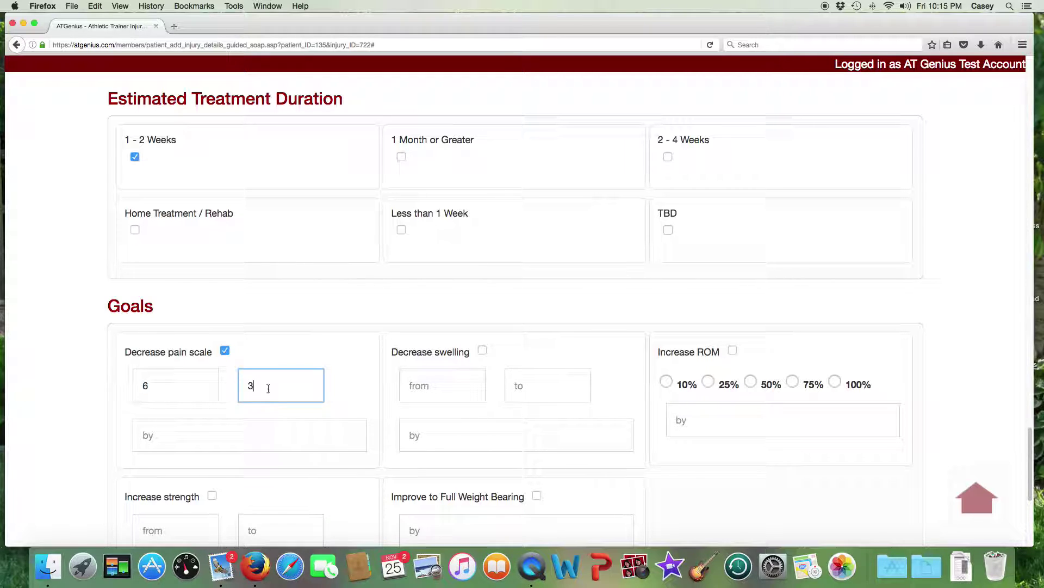
pyautogui.click(185, 435)
pyautogui.scroll(-1, 184, 437)
pyautogui.scroll(-3, 184, 437)
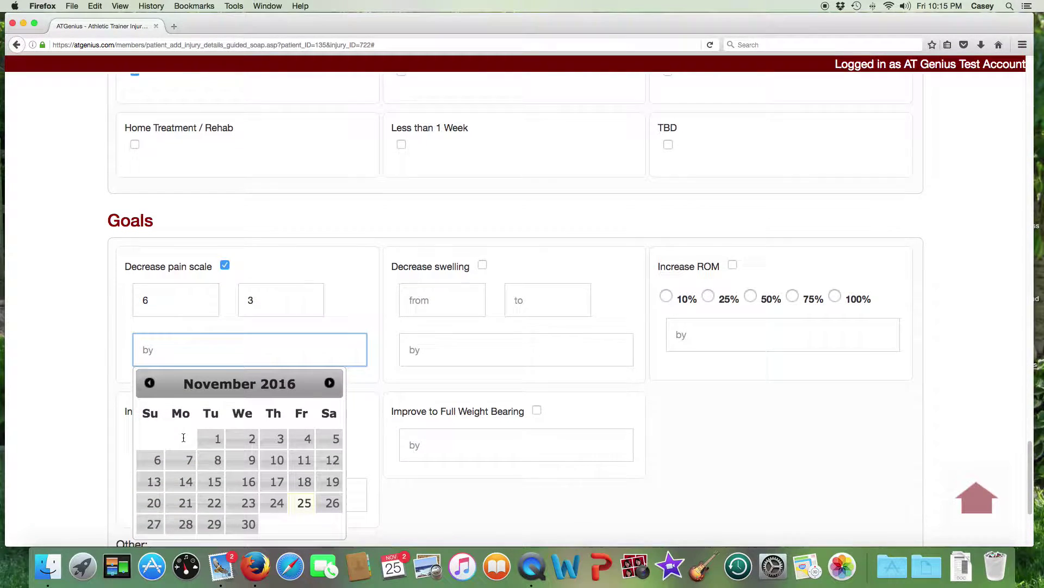
pyautogui.click(213, 502)
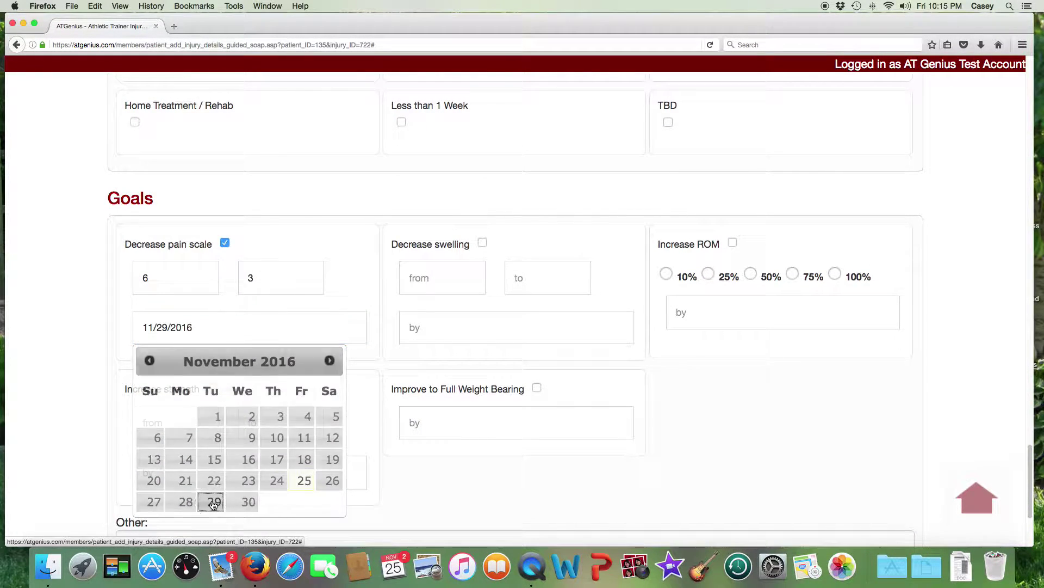
pyautogui.scroll(-2, 411, 458)
pyautogui.scroll(-1, 411, 458)
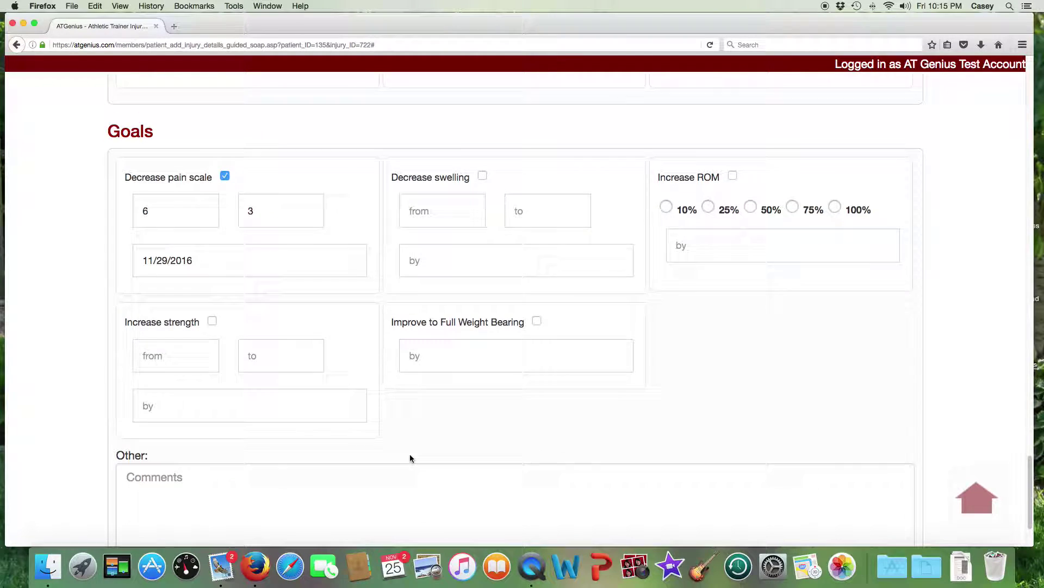
# Return to the top of the record and save the guided SOAP knee note.
pyautogui.click(976, 499)
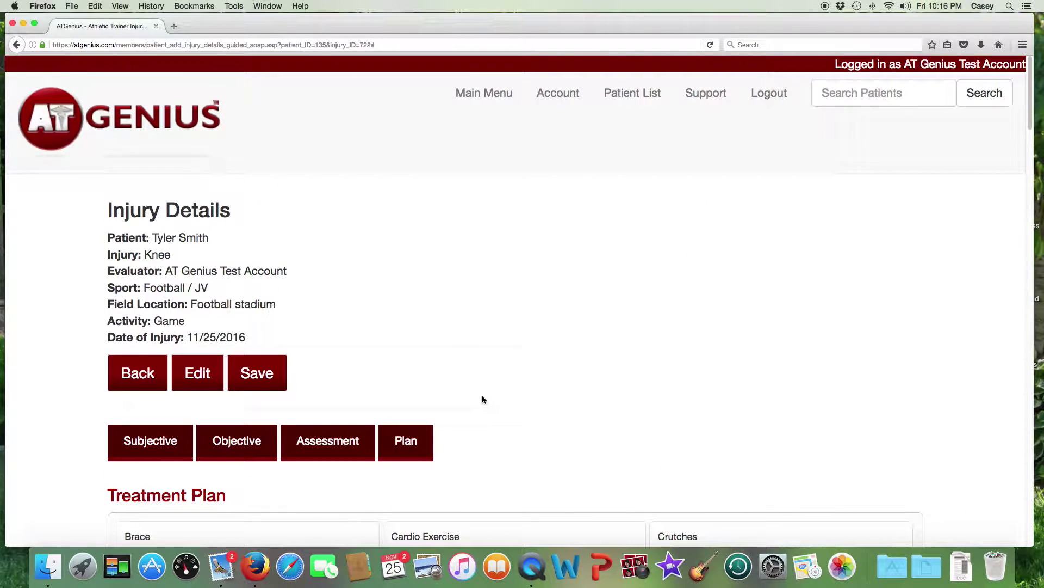
pyautogui.click(261, 374)
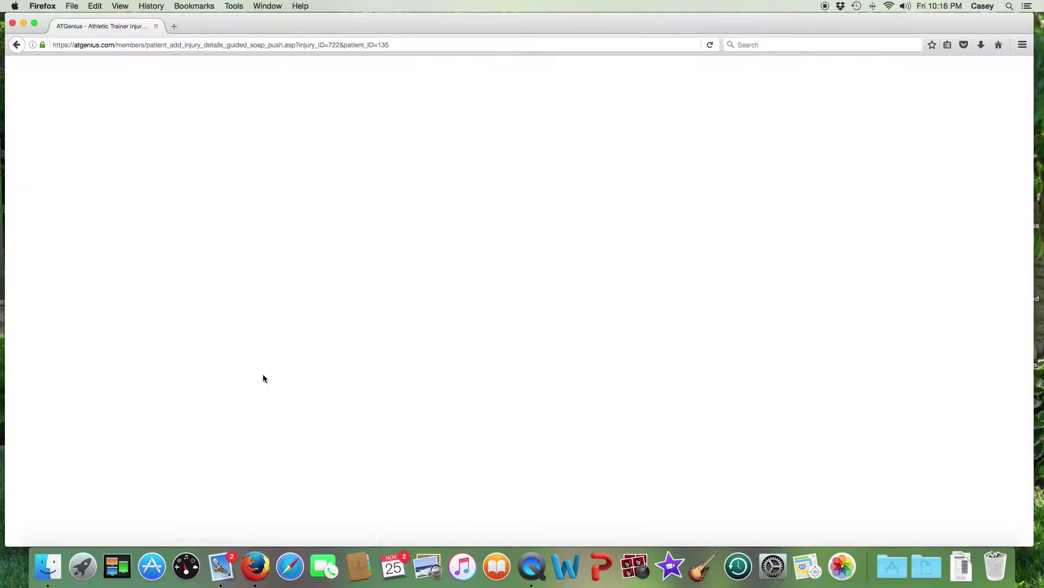
pyautogui.scroll(-5, 445, 115)
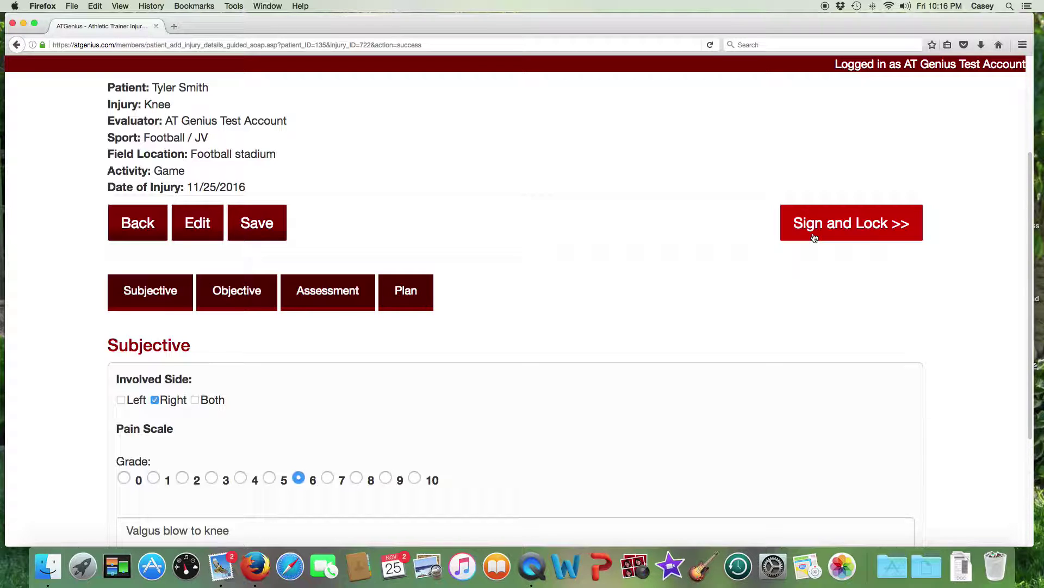
pyautogui.scroll(3, 648, 260)
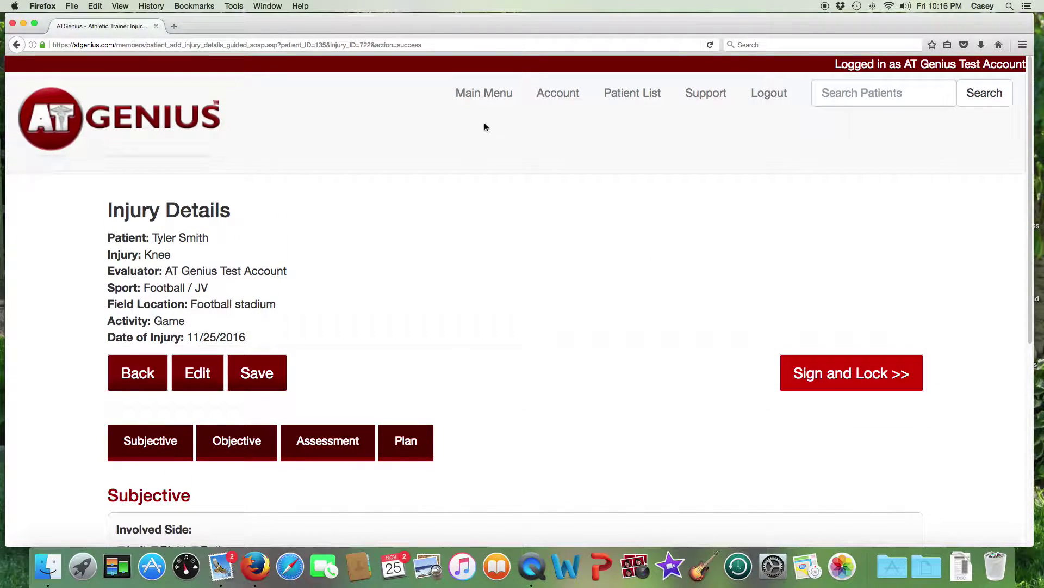
# Return to the main menu and open the patient's profile from Recent History to check the Knee injury.
pyautogui.click(485, 93)
pyautogui.scroll(-1, 516, 254)
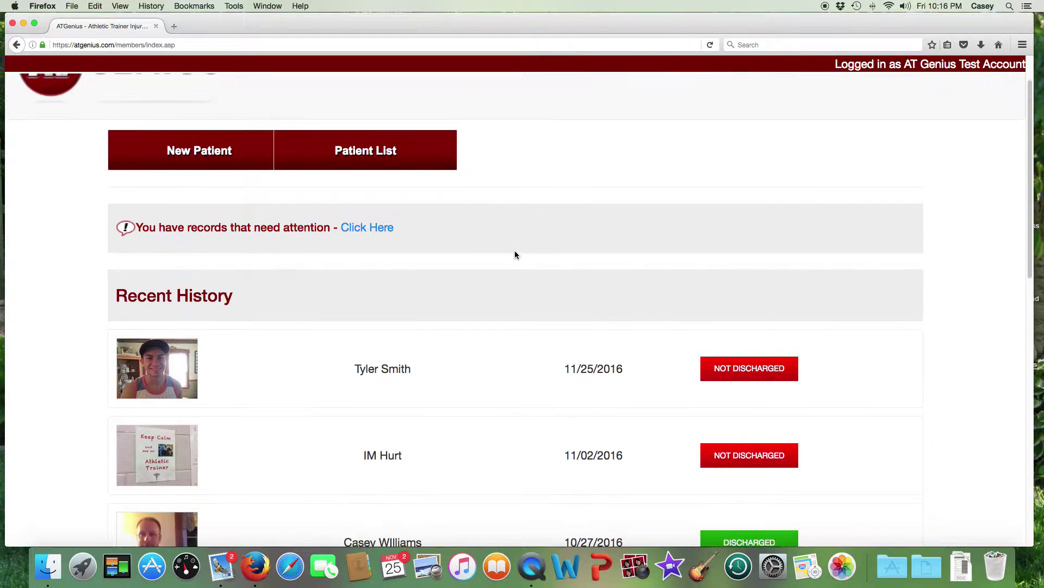
pyautogui.click(400, 366)
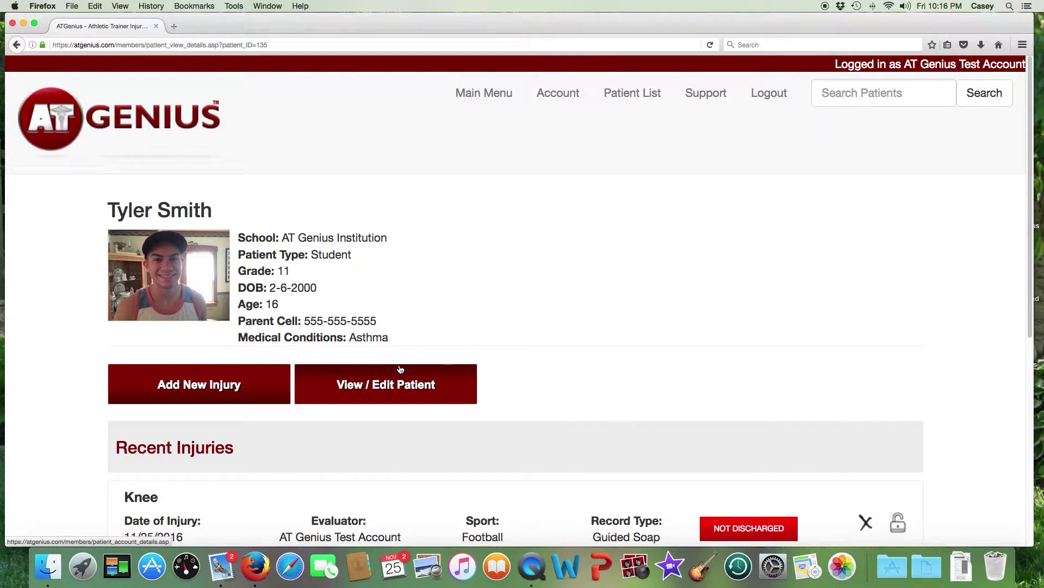
pyautogui.scroll(-2, 398, 369)
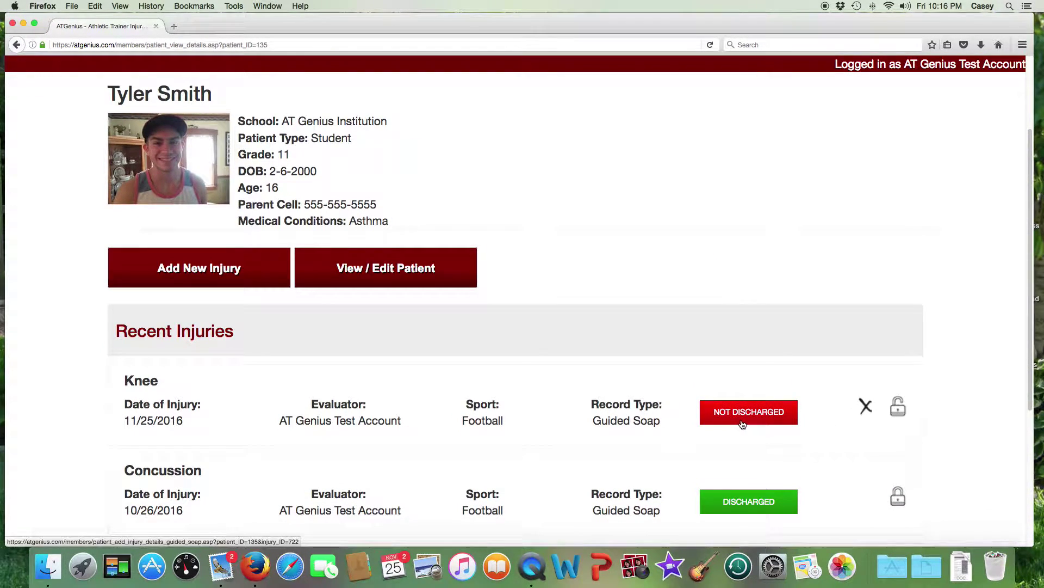